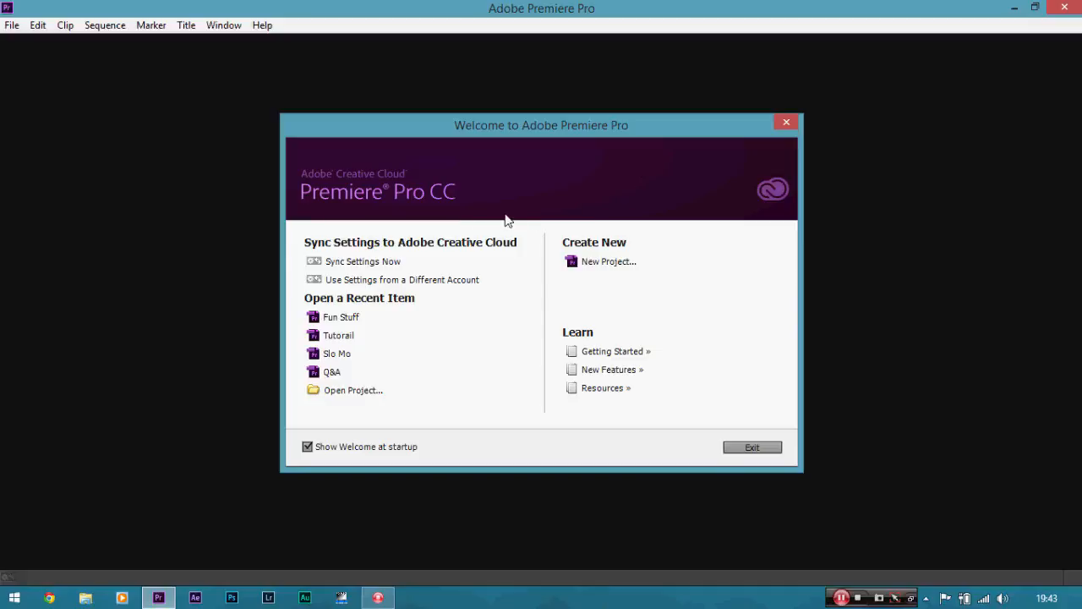
# Create a new project named Fuun Stuff in the default location
pyautogui.click(577, 263)
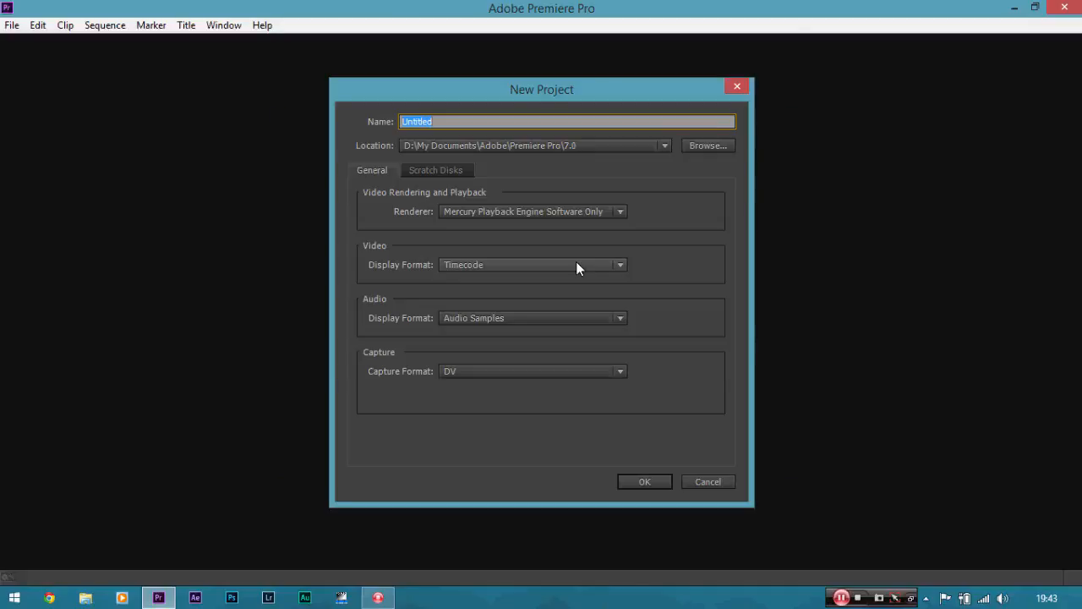
pyautogui.press('BackSpace')
pyautogui.write('Fuun Stuff')
pyautogui.click(643, 482)
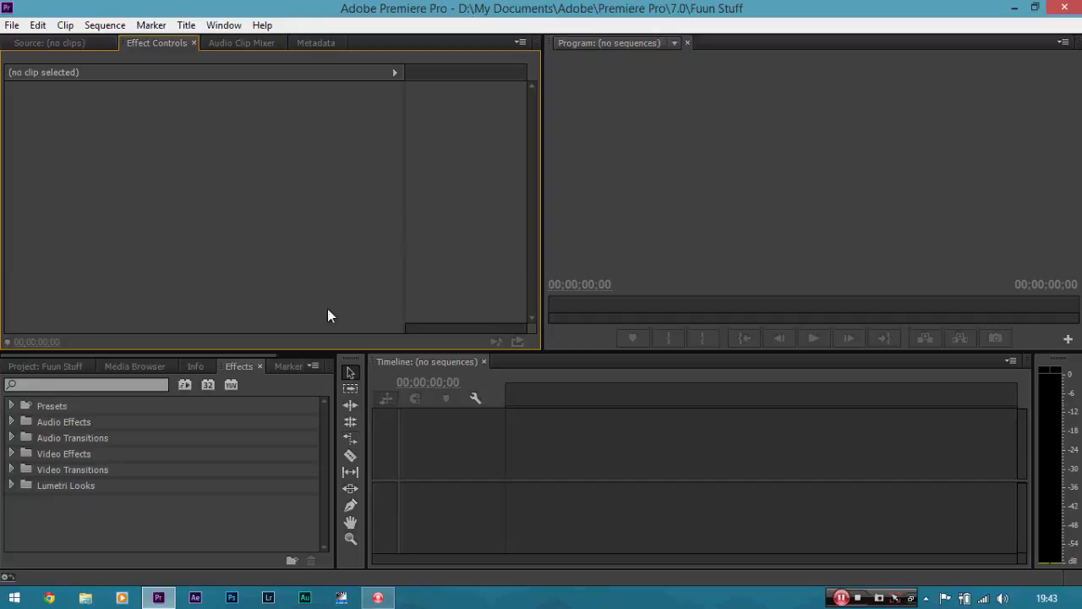
# Start a new sequence and choose the DSLR 1080p24 preset from the Digital SLR 1080p group
pyautogui.click(12, 24)
pyautogui.moveTo(32, 43)
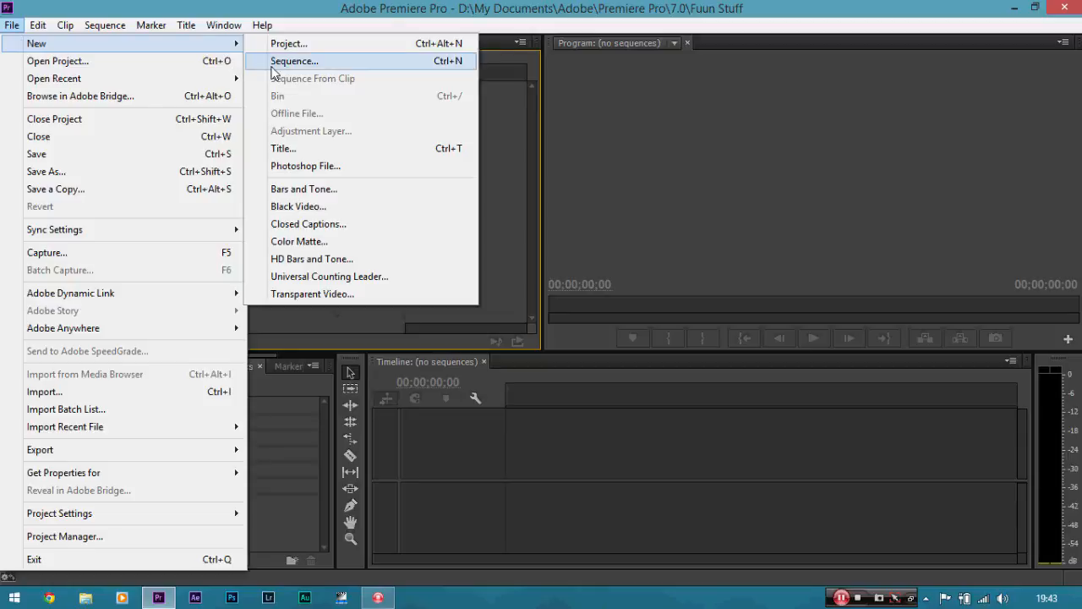
pyautogui.click(298, 61)
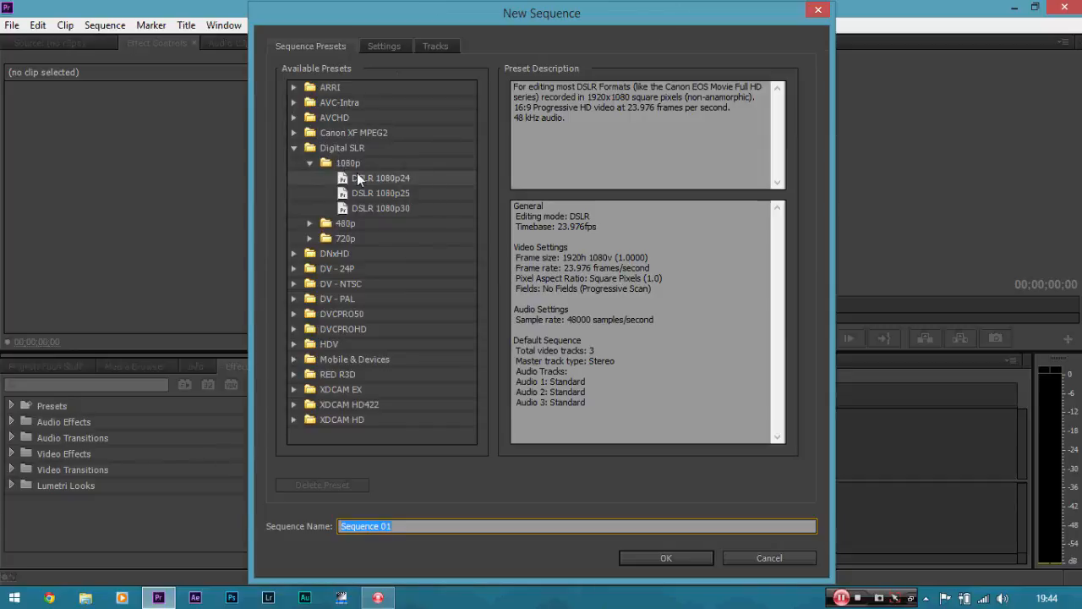
pyautogui.click(404, 180)
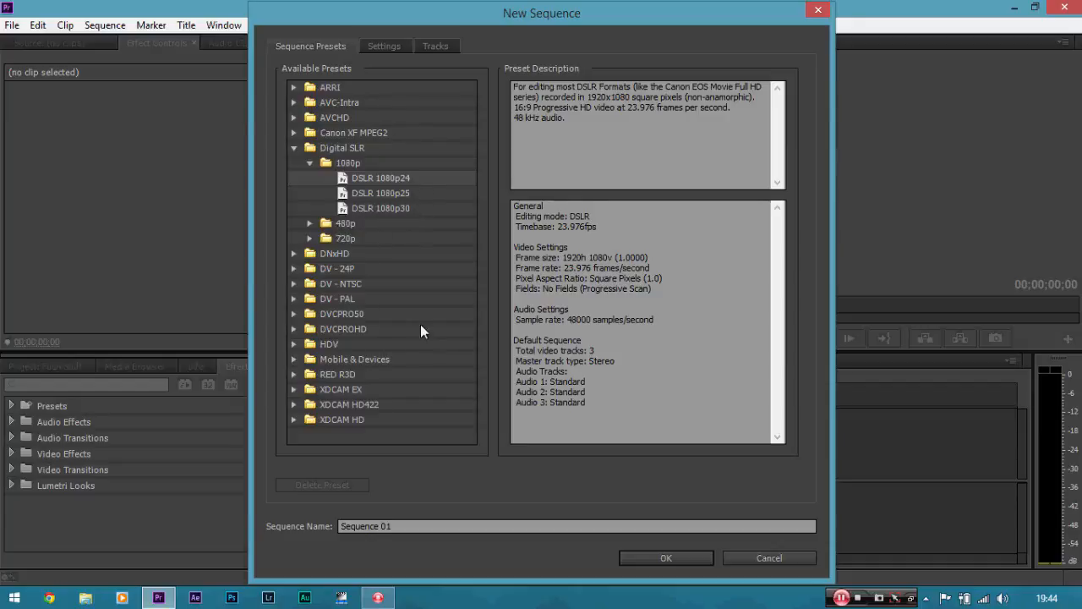
# Examine the presets available under RED R3D, including its 5K group, and under DV - NTSC
pyautogui.click(295, 374)
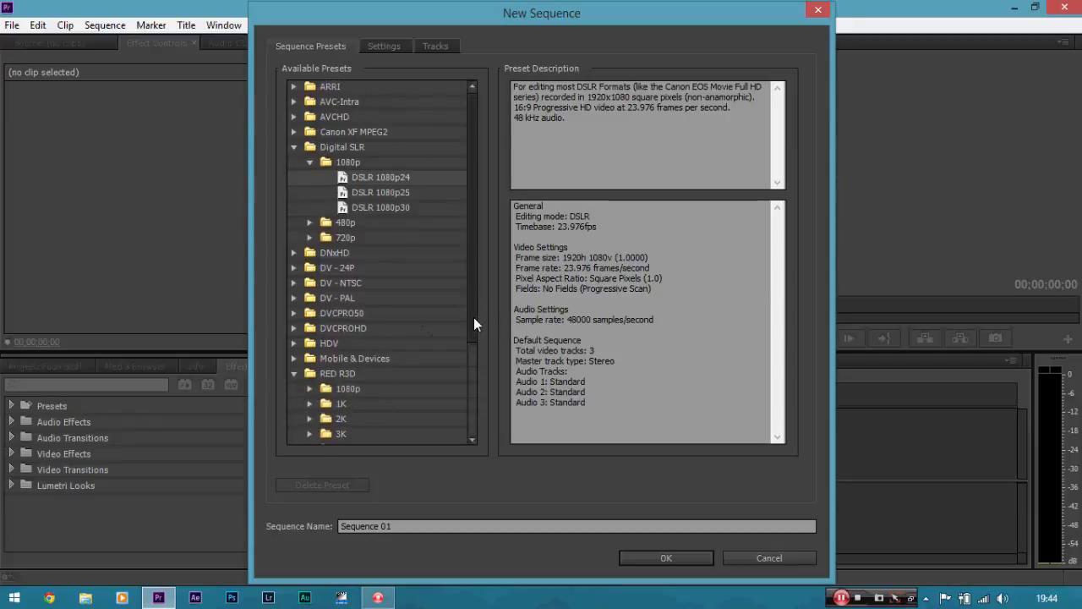
pyautogui.moveTo(474, 317); pyautogui.dragTo(457, 391)
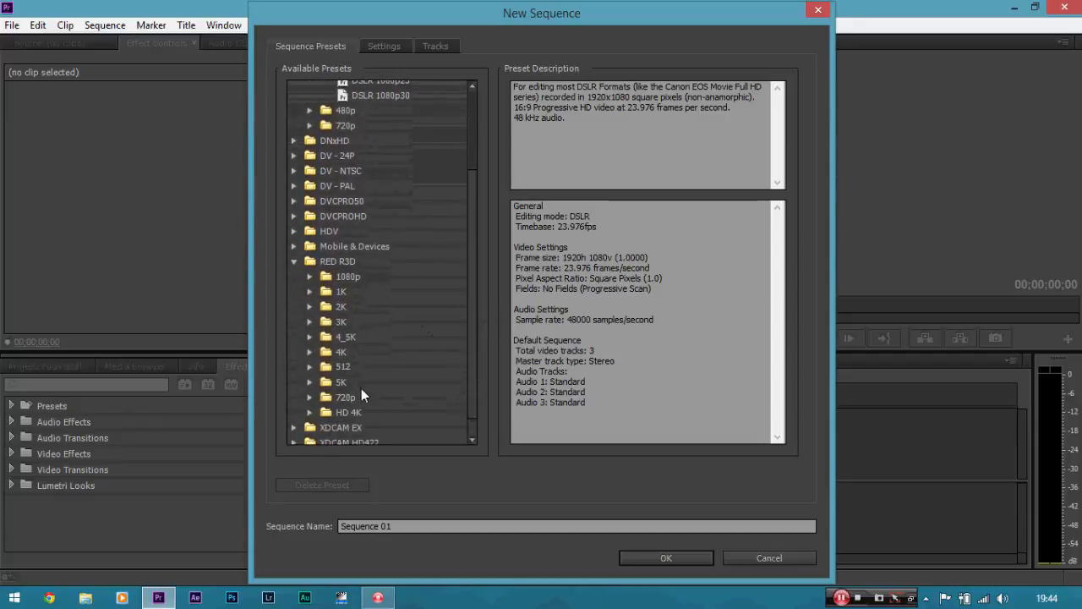
pyautogui.click(310, 382)
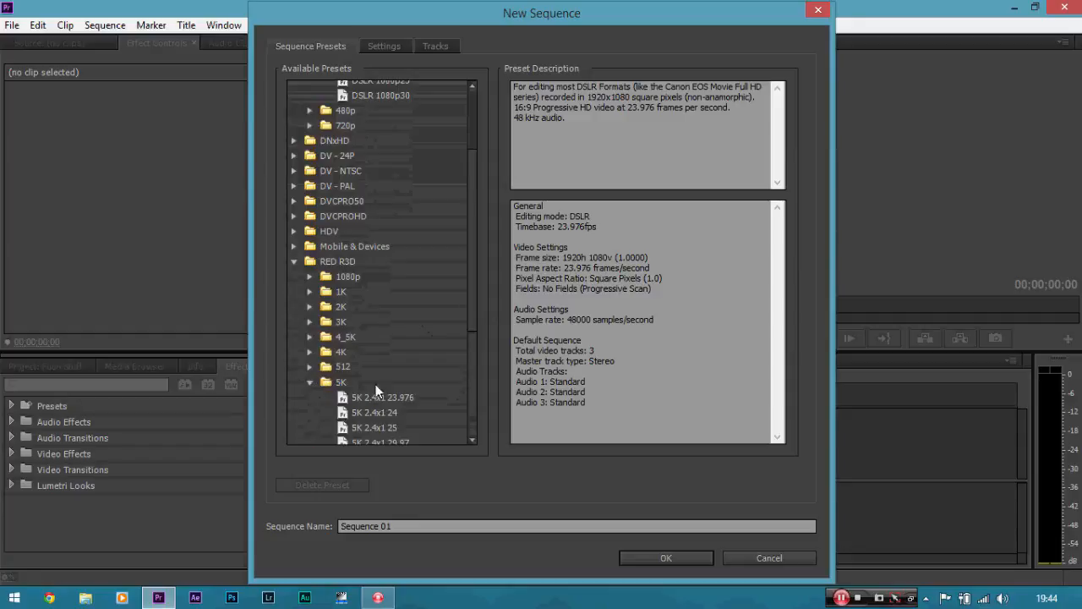
pyautogui.click(310, 383)
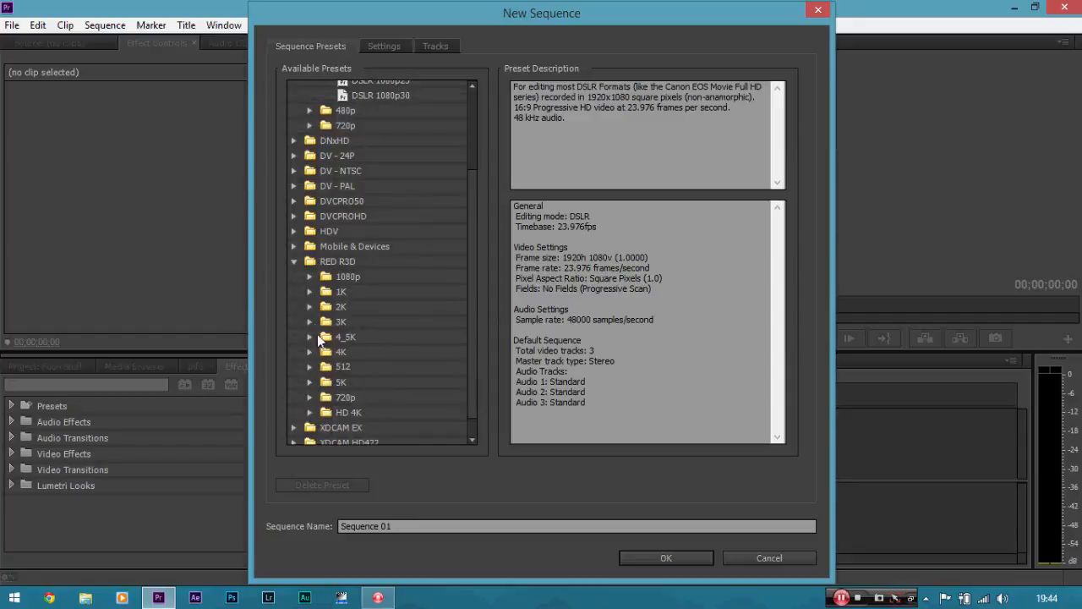
pyautogui.click(295, 262)
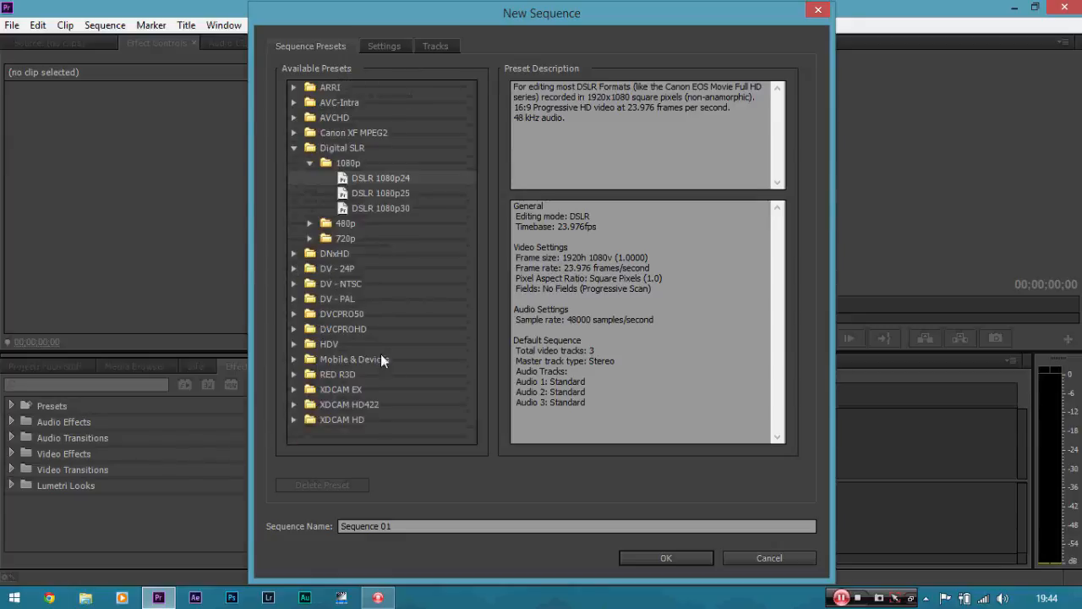
pyautogui.click(296, 285)
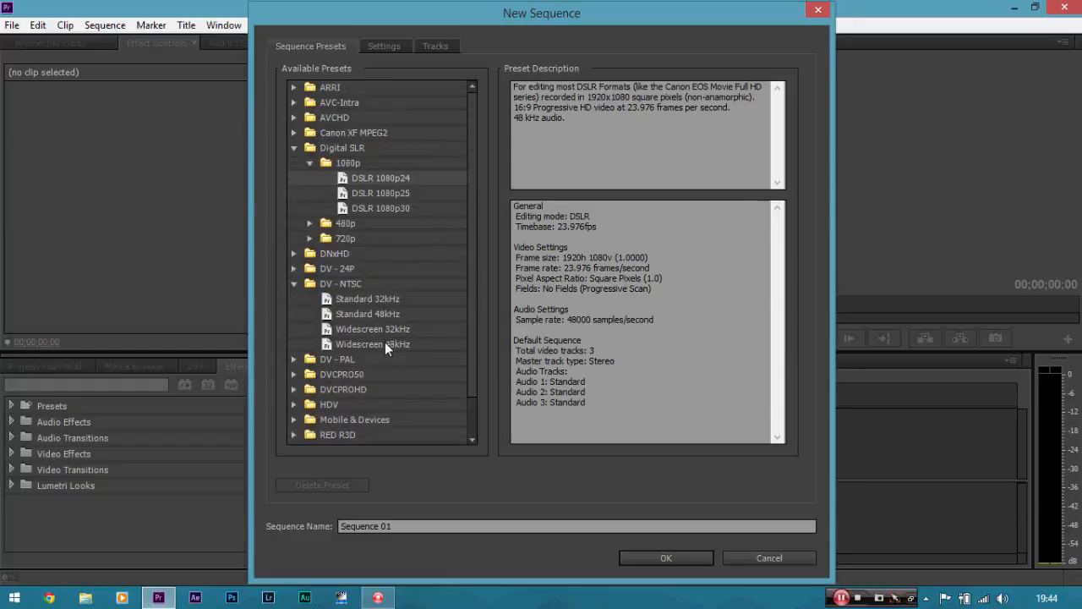
pyautogui.click(293, 284)
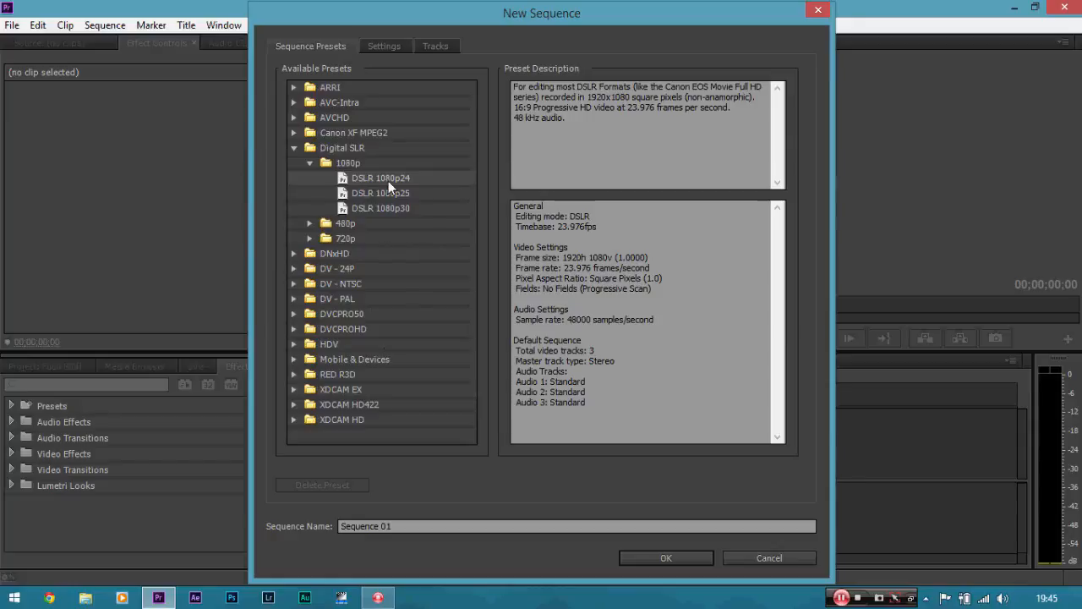
# Review the preset's detailed sequence settings and create the sequence under the name Sequence 01
pyautogui.click(385, 47)
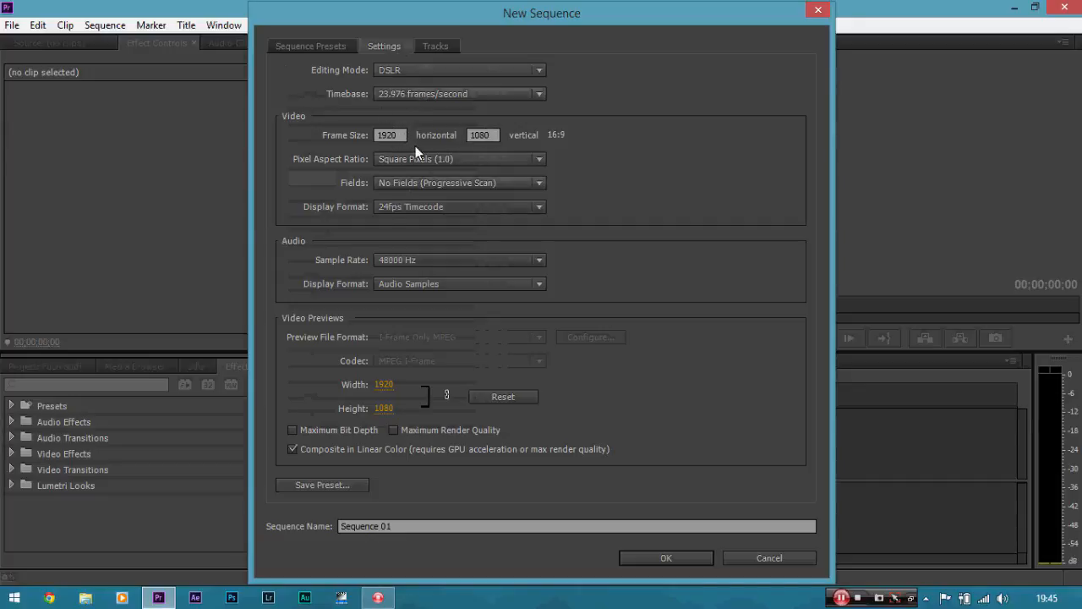
pyautogui.click(313, 47)
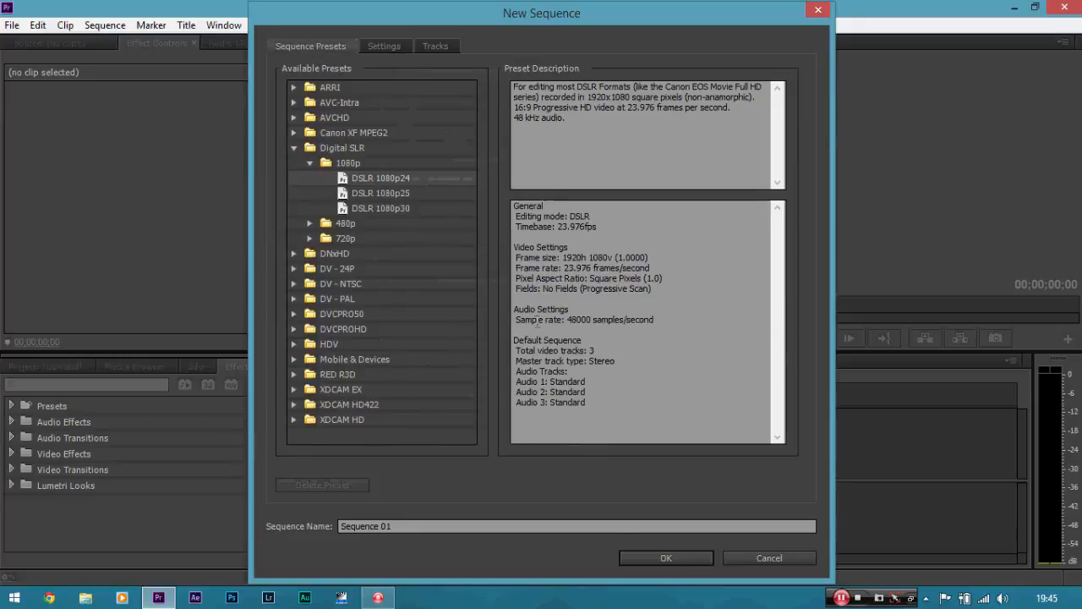
pyautogui.click(647, 559)
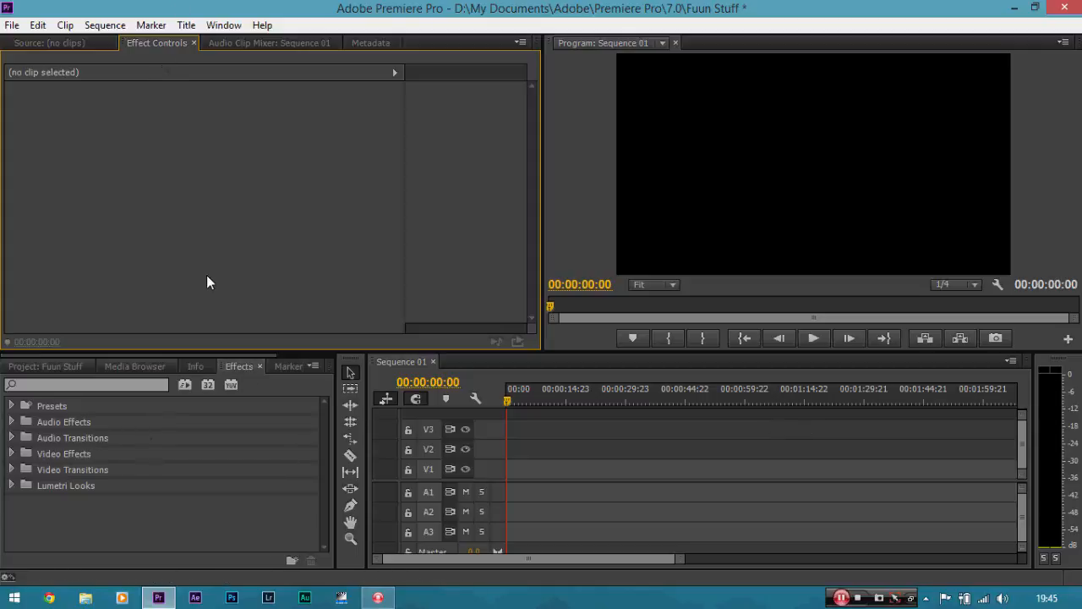
# Import the _DSC5689 video from the Desktop into the project and place it at the start of tracks V1 and A1
pyautogui.click(59, 363)
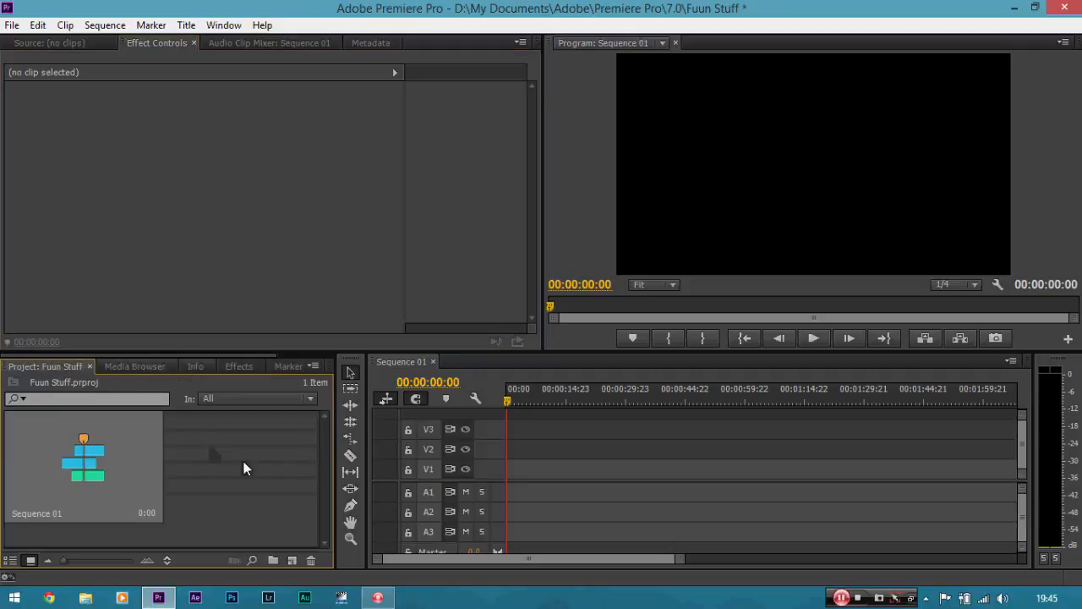
pyautogui.rightClick(219, 446)
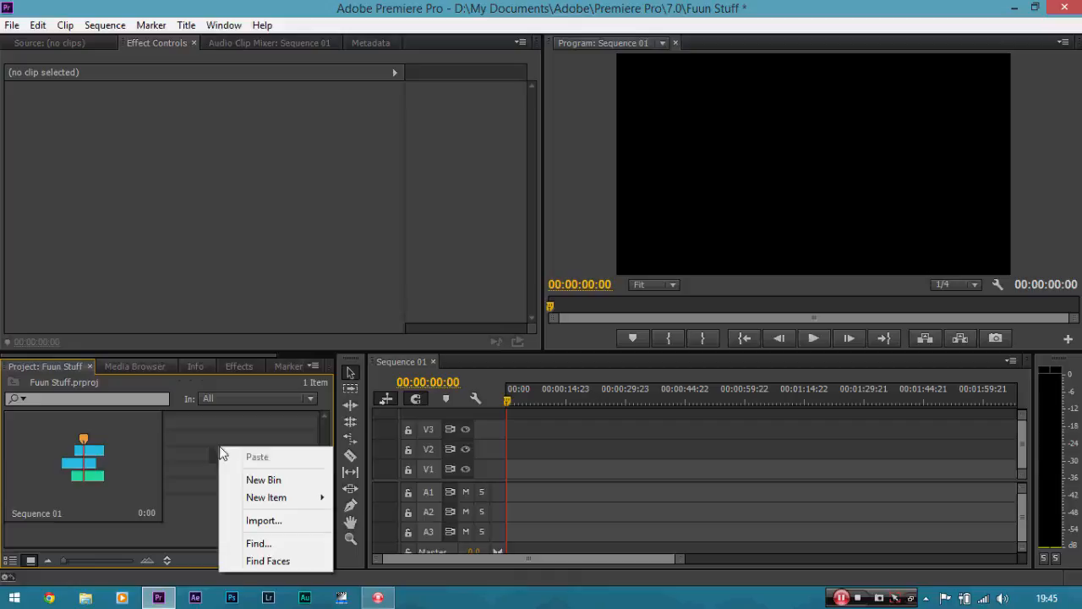
pyautogui.click(279, 523)
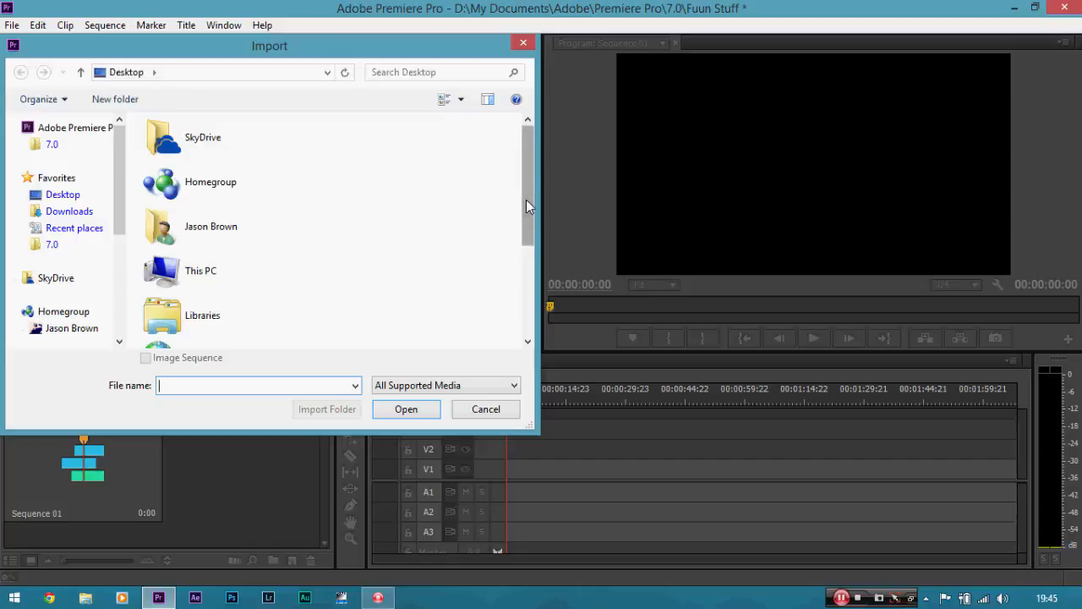
pyautogui.moveTo(526, 206); pyautogui.dragTo(522, 292)
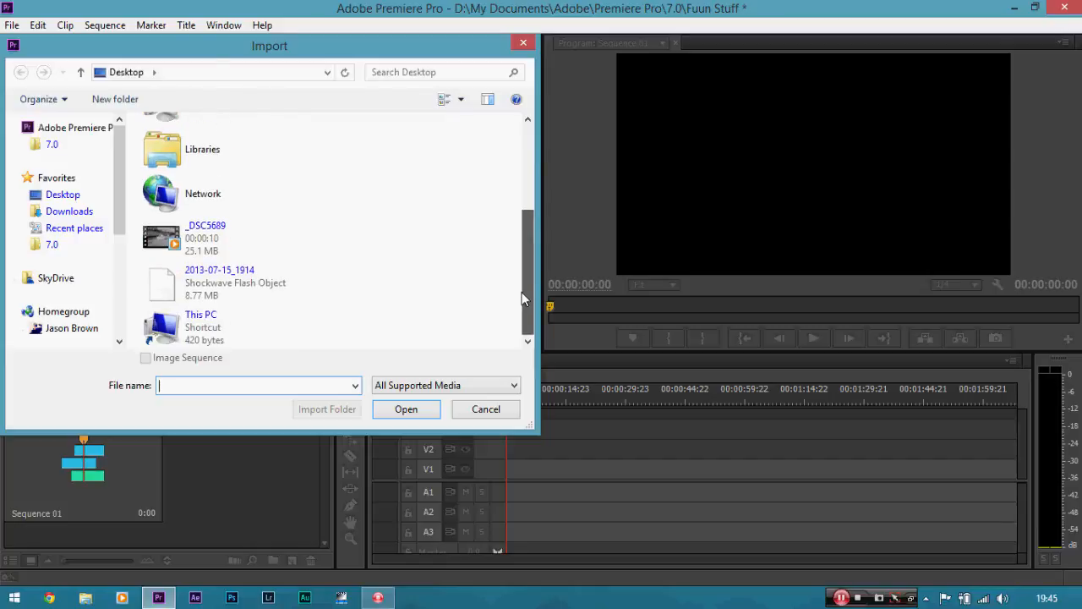
pyautogui.doubleClick(226, 245)
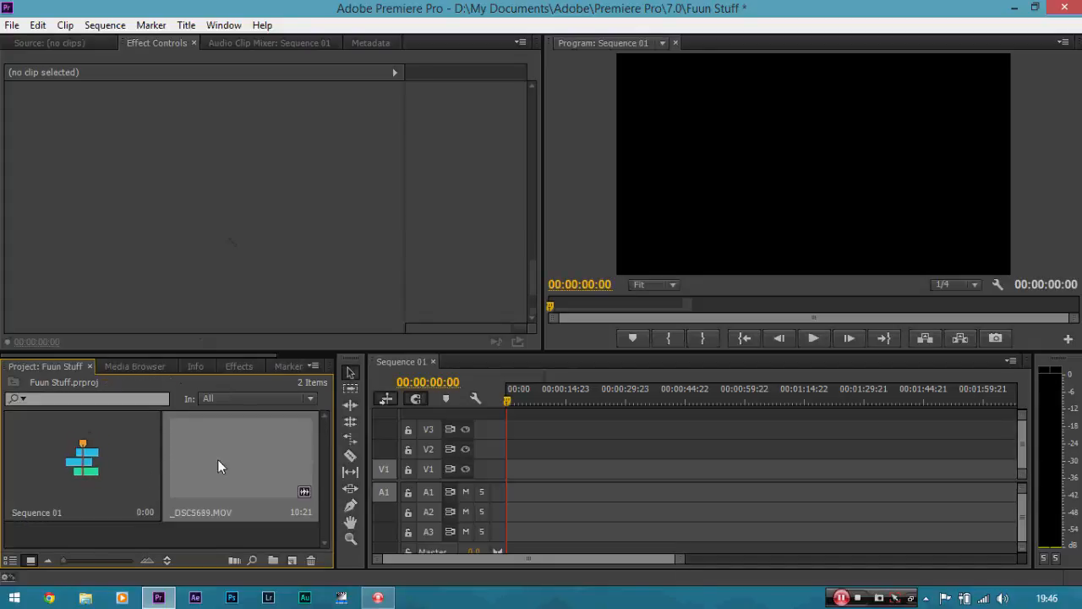
pyautogui.moveTo(218, 459); pyautogui.dragTo(541, 474)
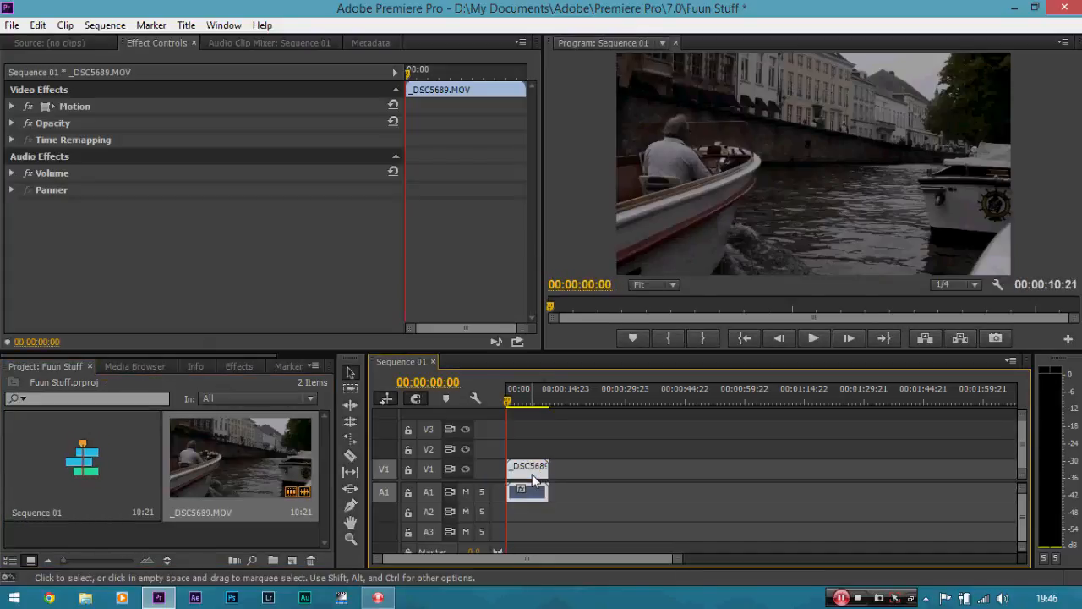
# Zoom the timeline in and out around the _DSC5689.MOV clip to inspect it at different time scales
pyautogui.press('=')
pyautogui.press('=')
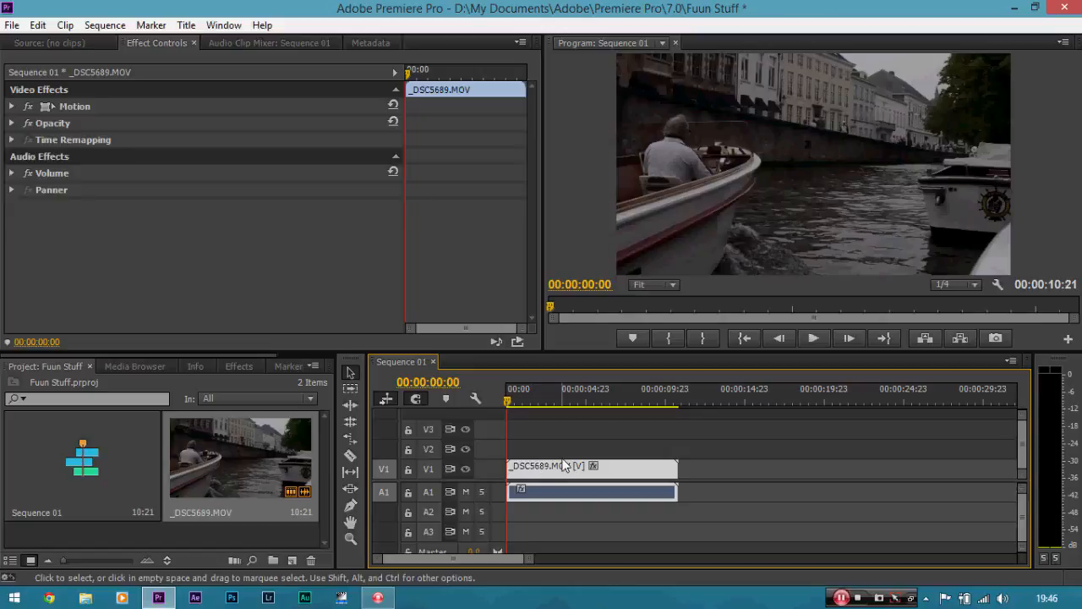
pyautogui.press('-')
pyautogui.press('-')
pyautogui.press('-')
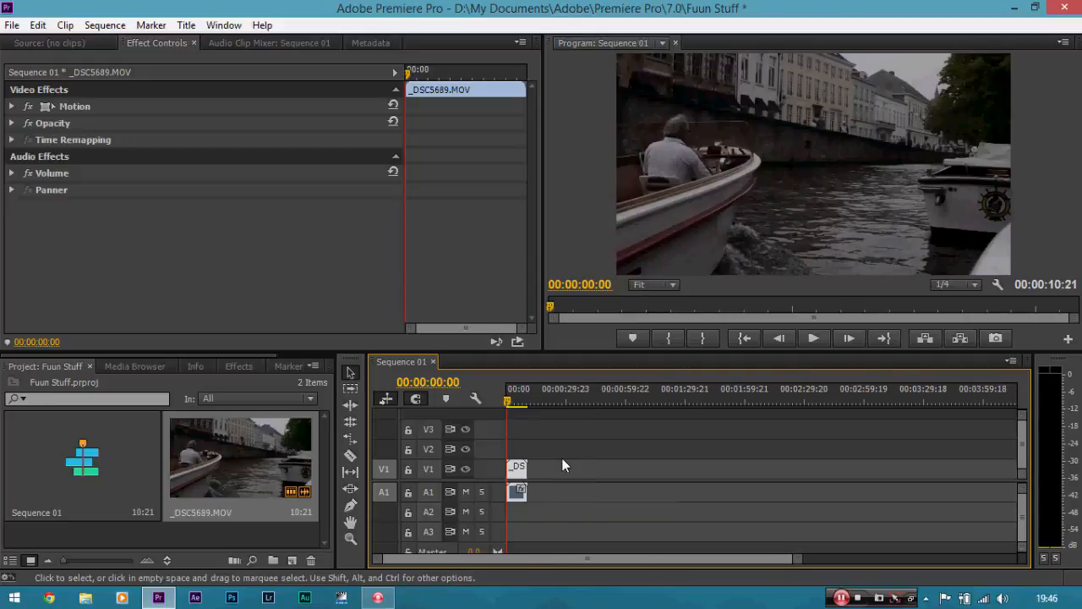
pyautogui.press('=')
pyautogui.press('-')
pyautogui.press('=')
pyautogui.press('=')
pyautogui.press('=')
pyautogui.press('=')
pyautogui.press('=')
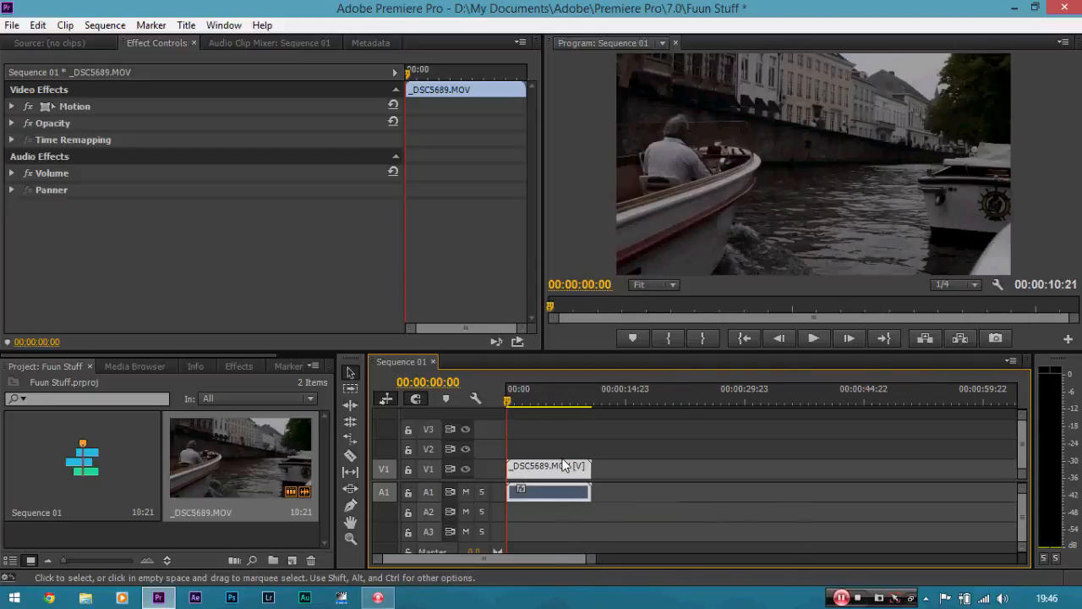
pyautogui.press('-')
pyautogui.press('-')
pyautogui.press('-')
pyautogui.press('-')
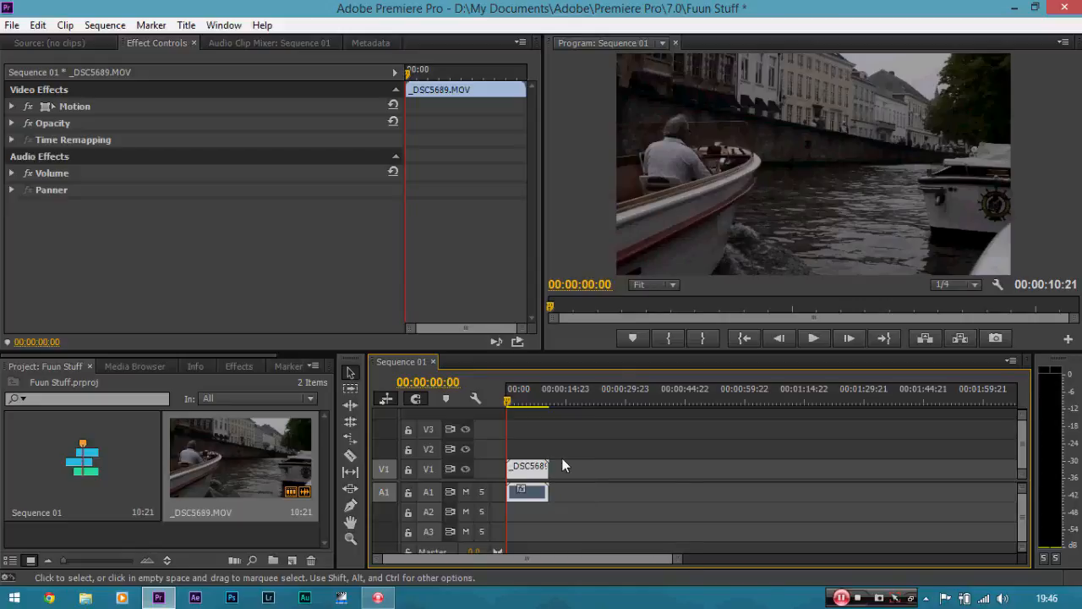
pyautogui.press('=')
pyautogui.press('=')
pyautogui.press('=')
pyautogui.press('-')
pyautogui.press('=')
pyautogui.press('-')
pyautogui.press('-')
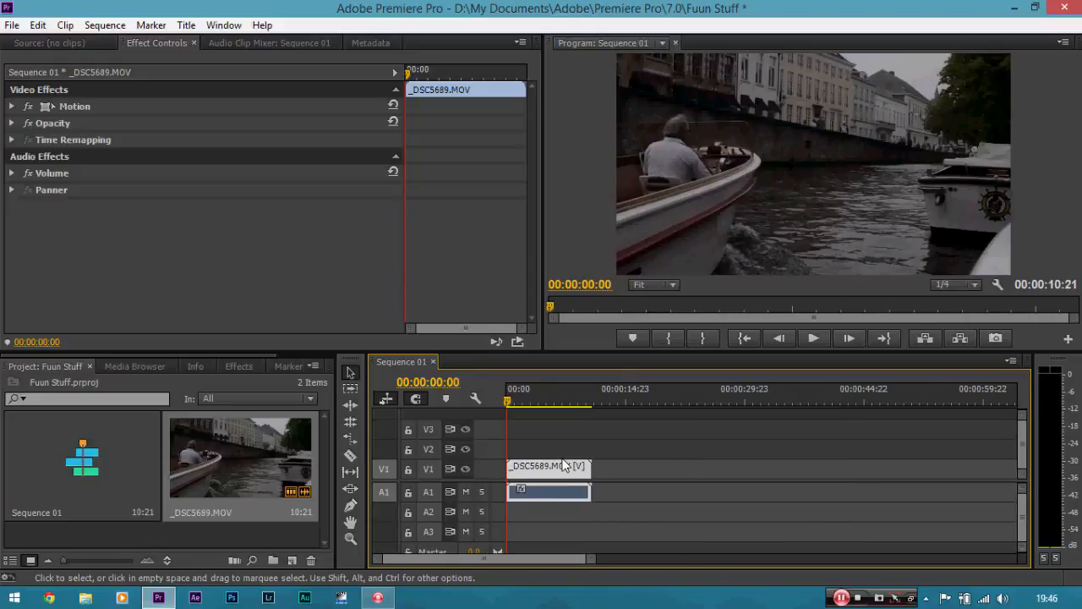
pyautogui.press('=')
pyautogui.press('=')
pyautogui.press('=')
pyautogui.press('-')
pyautogui.press('-')
pyautogui.press('-')
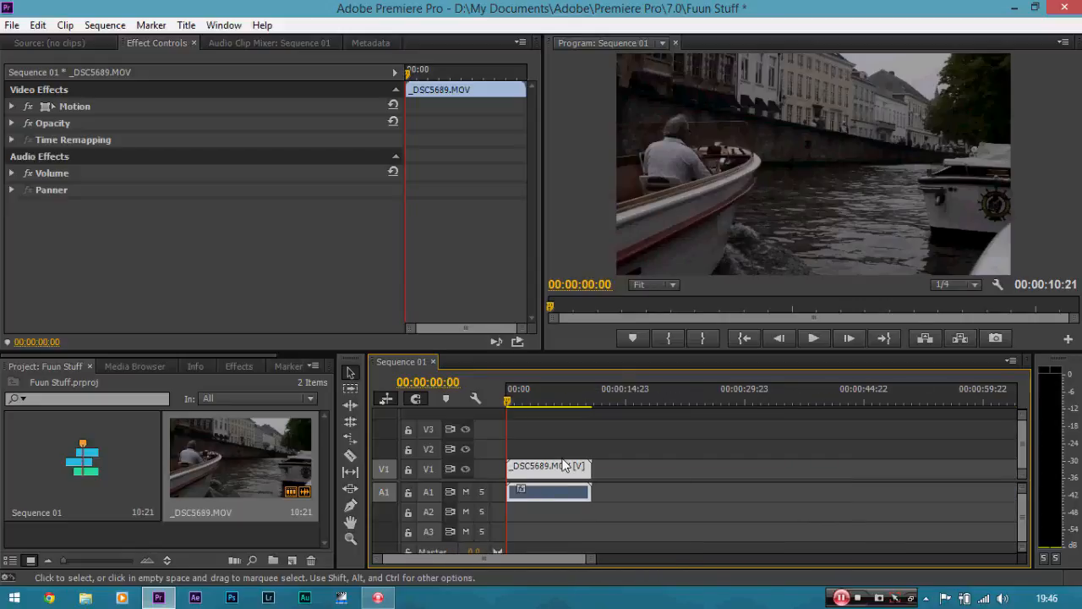
pyautogui.press('=')
pyautogui.press('=')
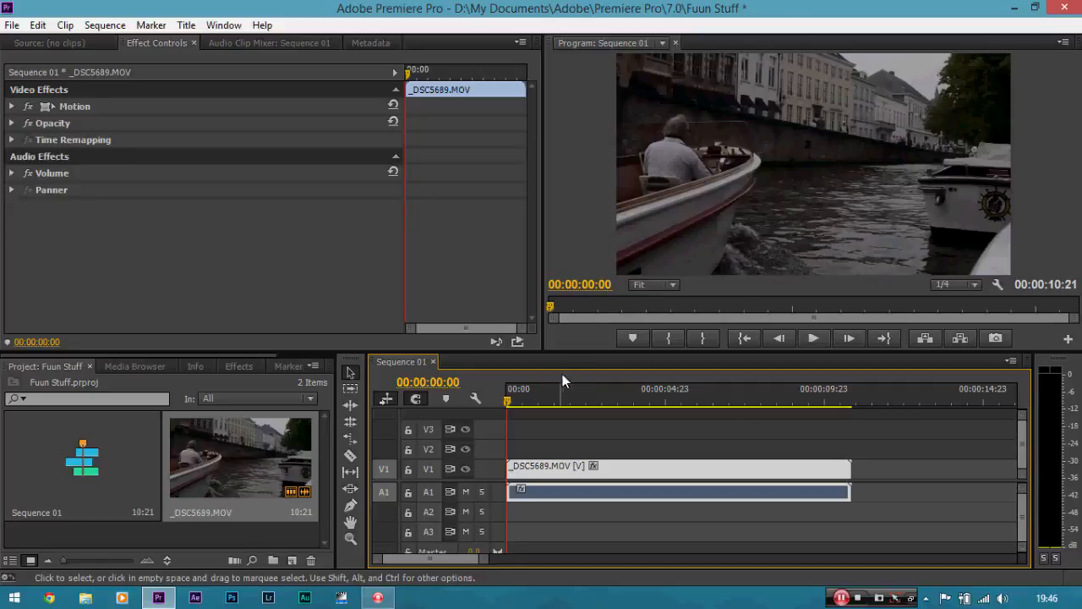
pyautogui.moveTo(484, 565); pyautogui.dragTo(635, 551)
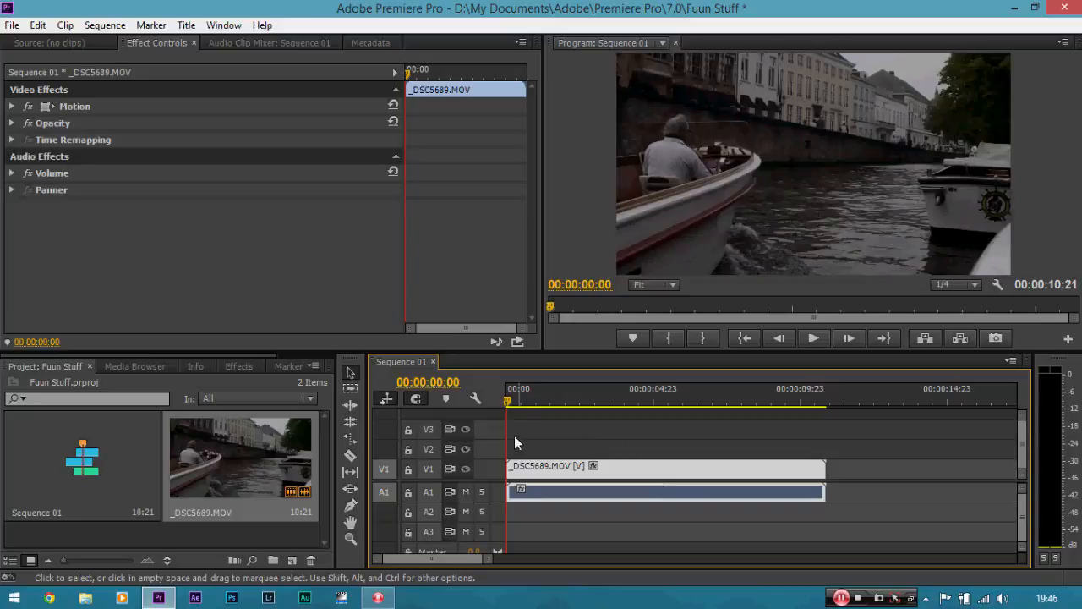
# Return the playhead to the sequence start and set the program monitor's playback resolution to 1/4
pyautogui.click(513, 399)
pyautogui.moveTo(519, 406); pyautogui.dragTo(481, 401)
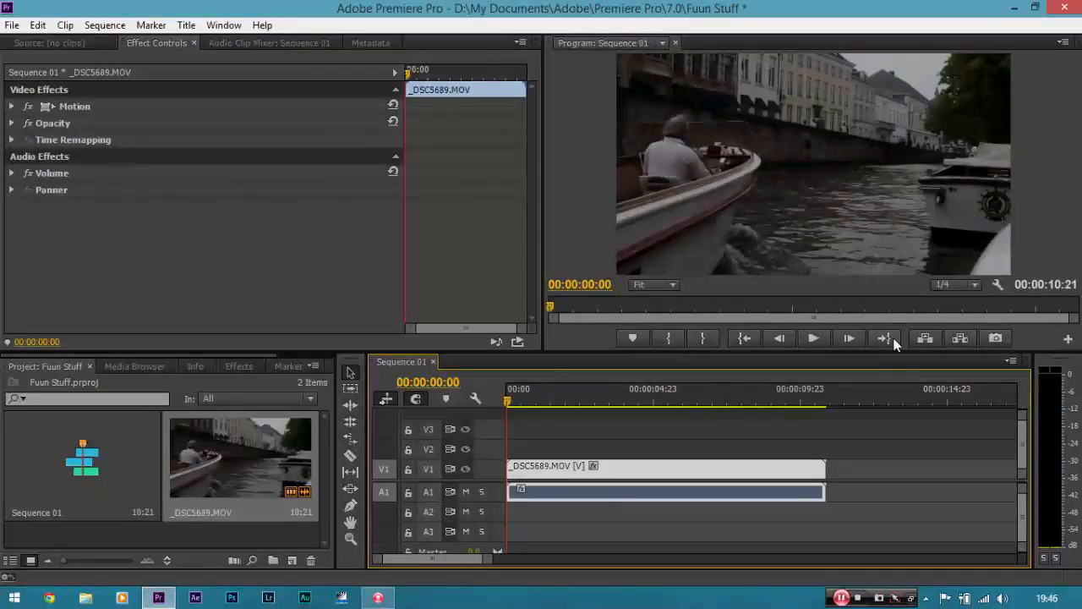
pyautogui.click(970, 285)
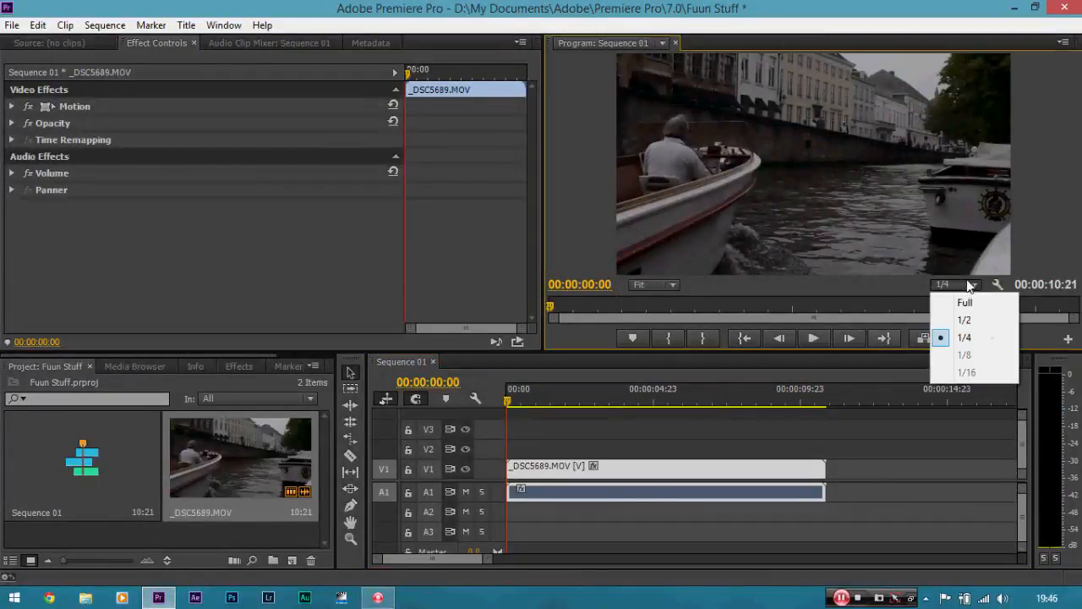
pyautogui.click(972, 342)
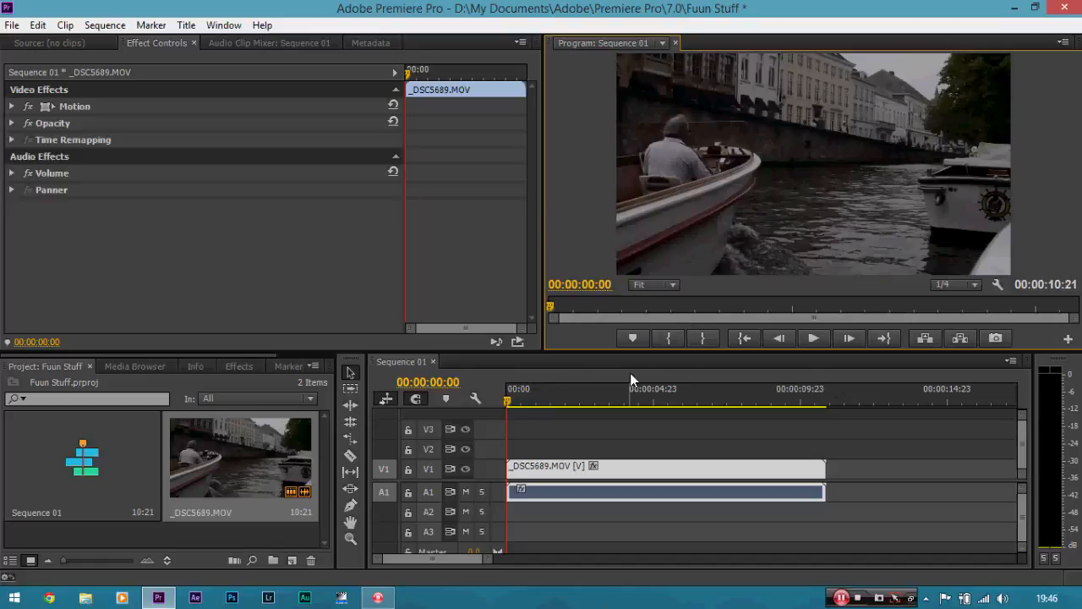
pyautogui.click(953, 284)
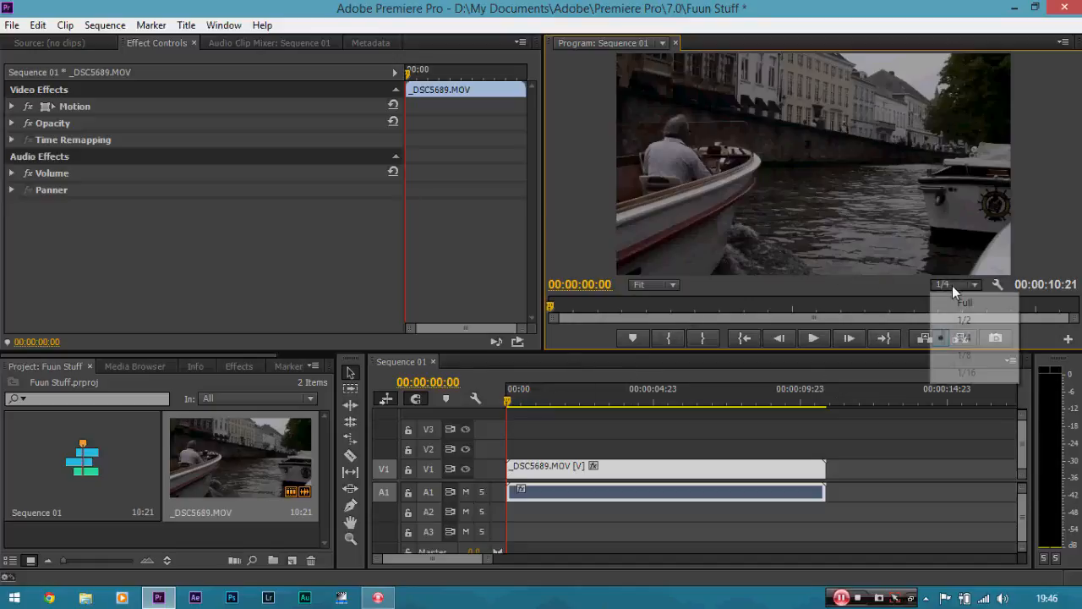
pyautogui.click(948, 338)
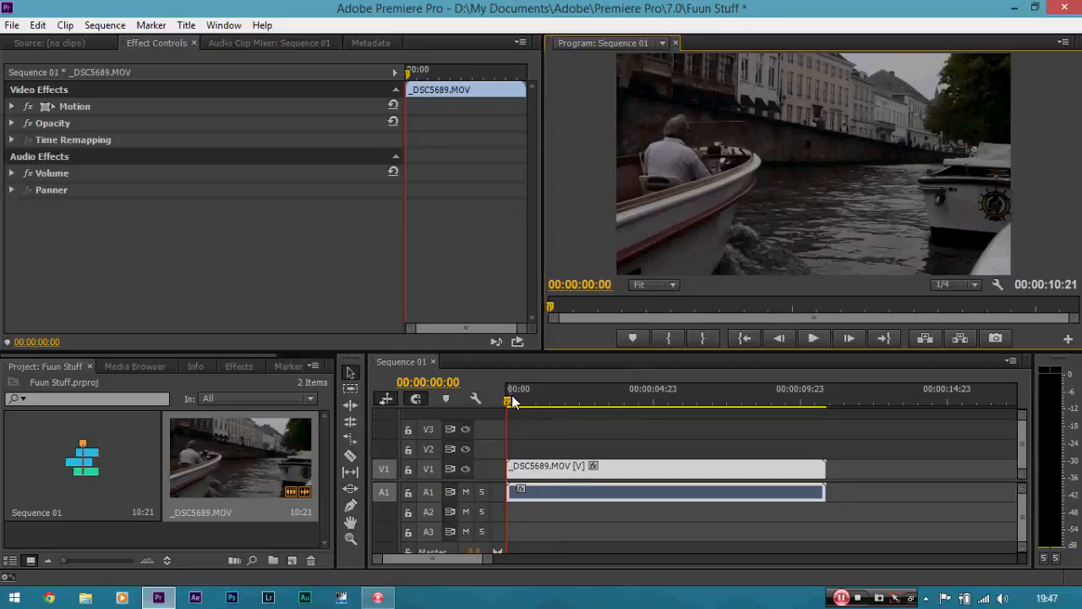
# Move the playhead to 00:00:02:13 and try trimming the start of the _DSC5689.MOV clip to it, undoing the trim
pyautogui.moveTo(511, 403); pyautogui.dragTo(582, 404)
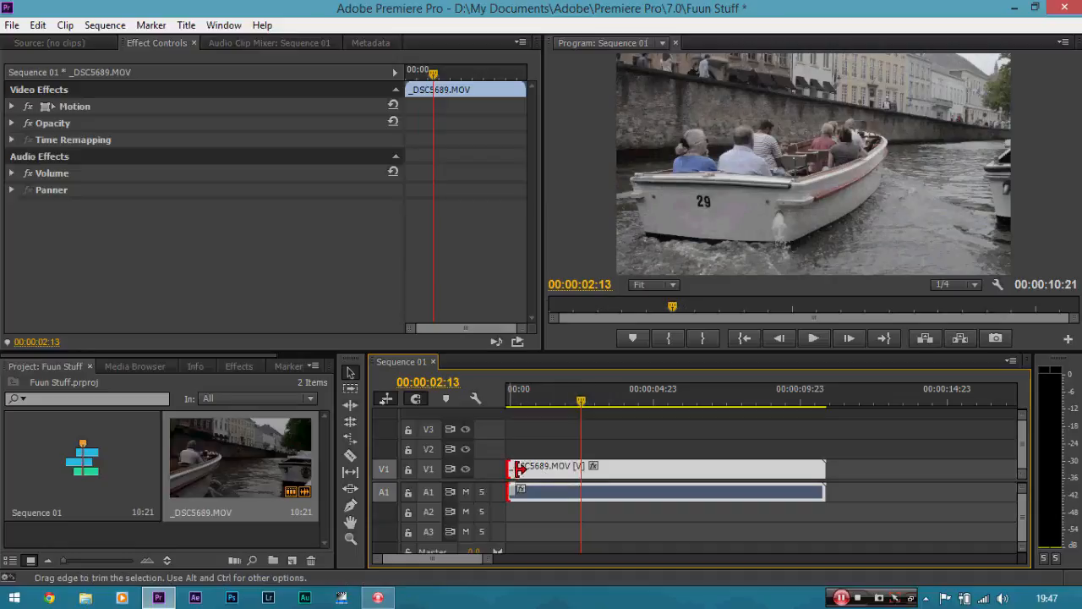
pyautogui.moveTo(513, 467); pyautogui.dragTo(581, 467)
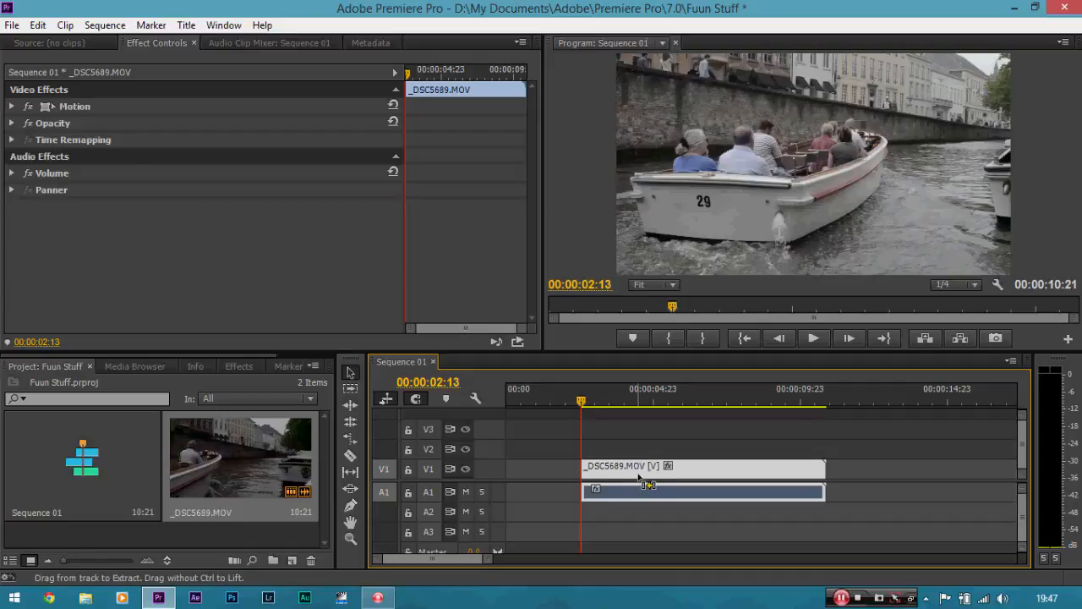
pyautogui.hotkey('ctrl', 'z')
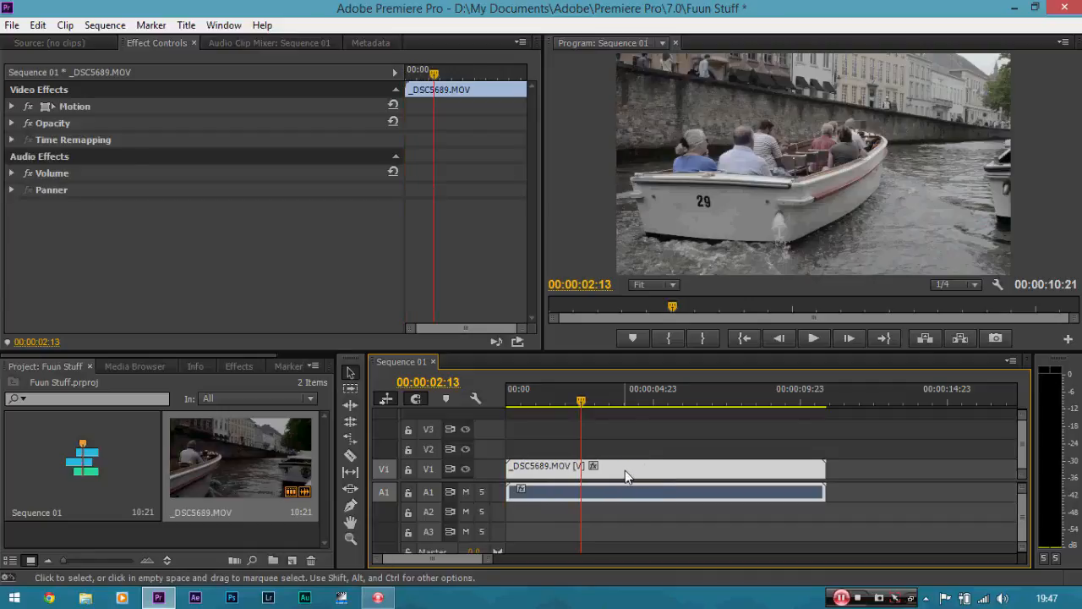
# Split the _DSC5689.MOV clip at 00:00:02:13 with the Razor tool and delete the piece before the cut
pyautogui.press('c')
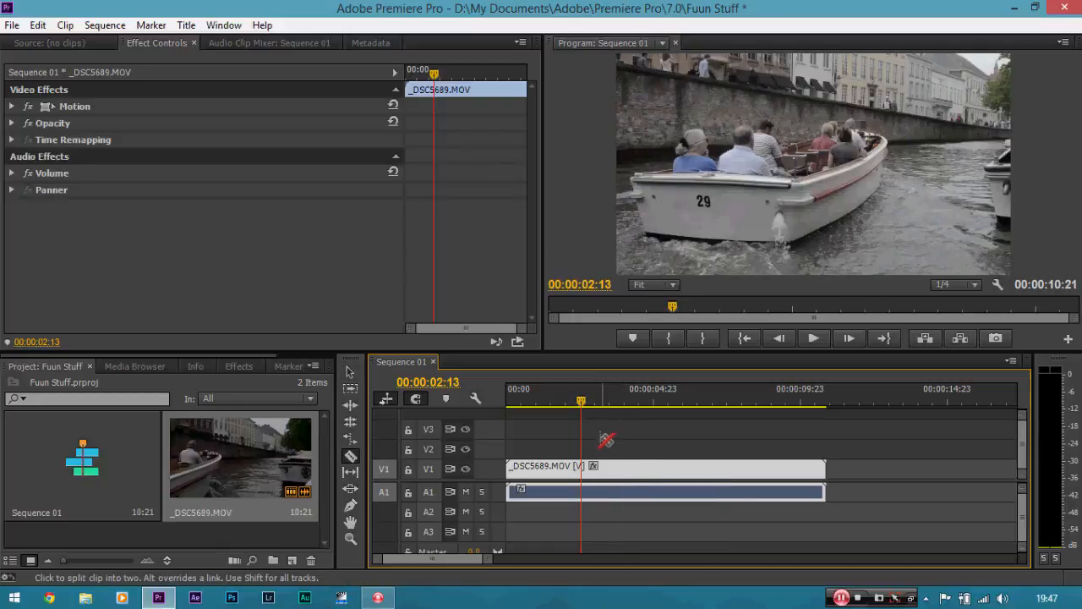
pyautogui.click(581, 467)
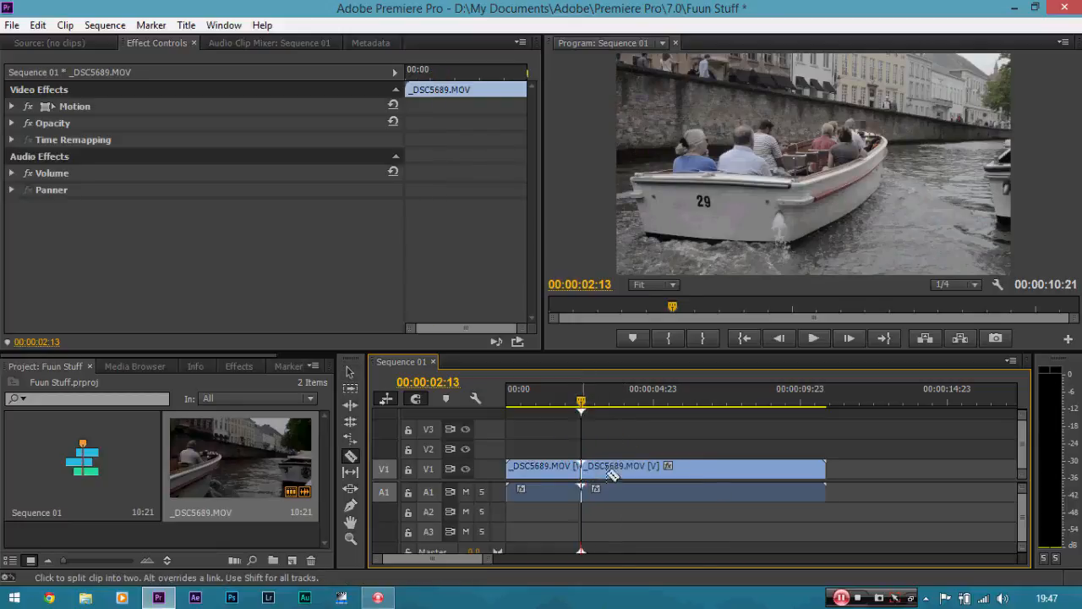
pyautogui.press('v')
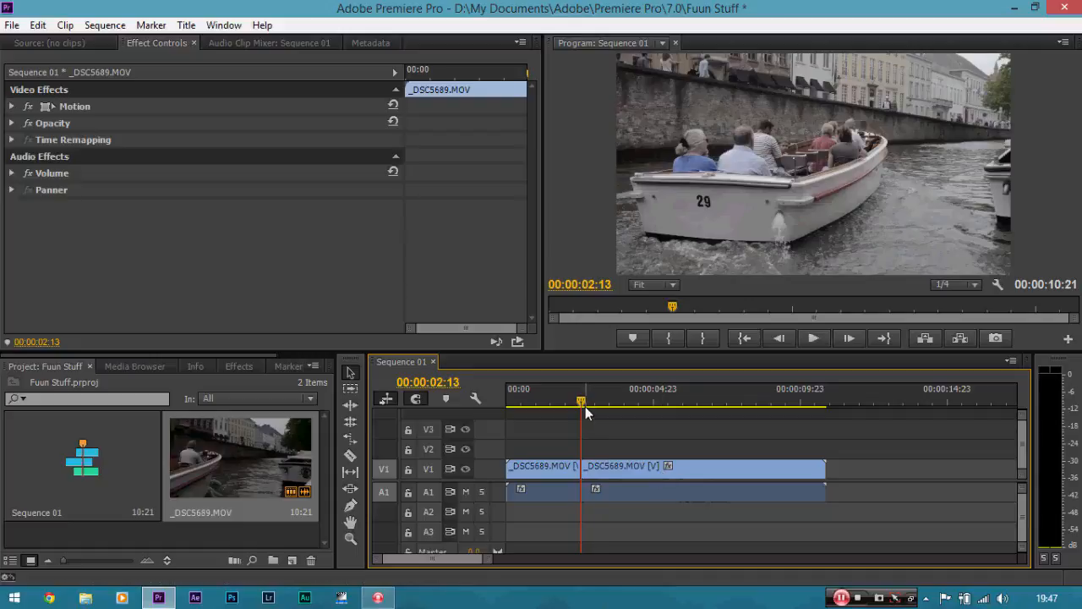
pyautogui.moveTo(585, 406); pyautogui.dragTo(609, 405)
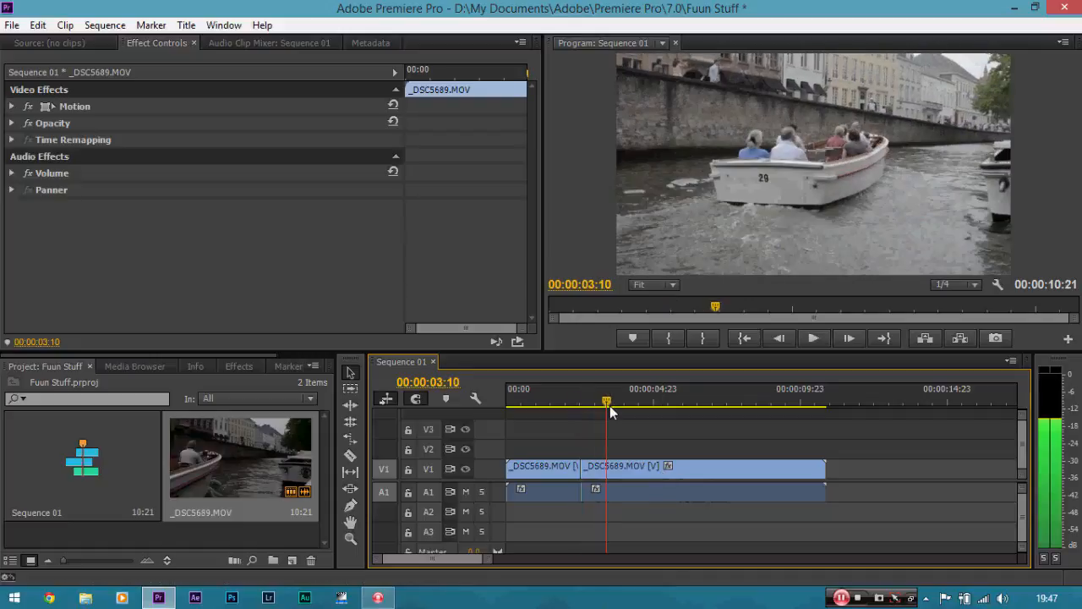
pyautogui.click(556, 466)
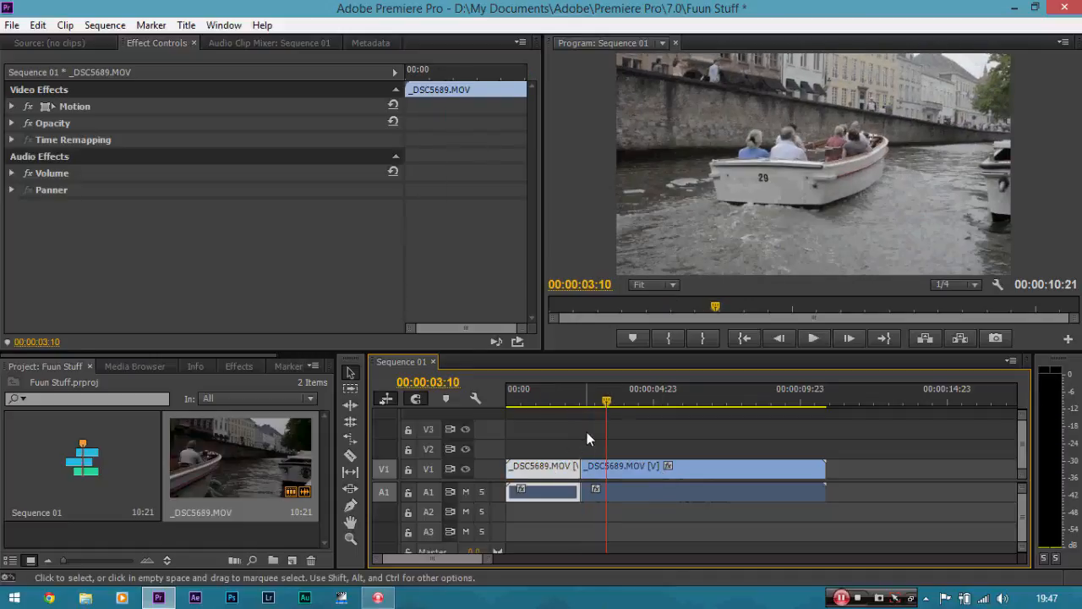
pyautogui.press('Delete')
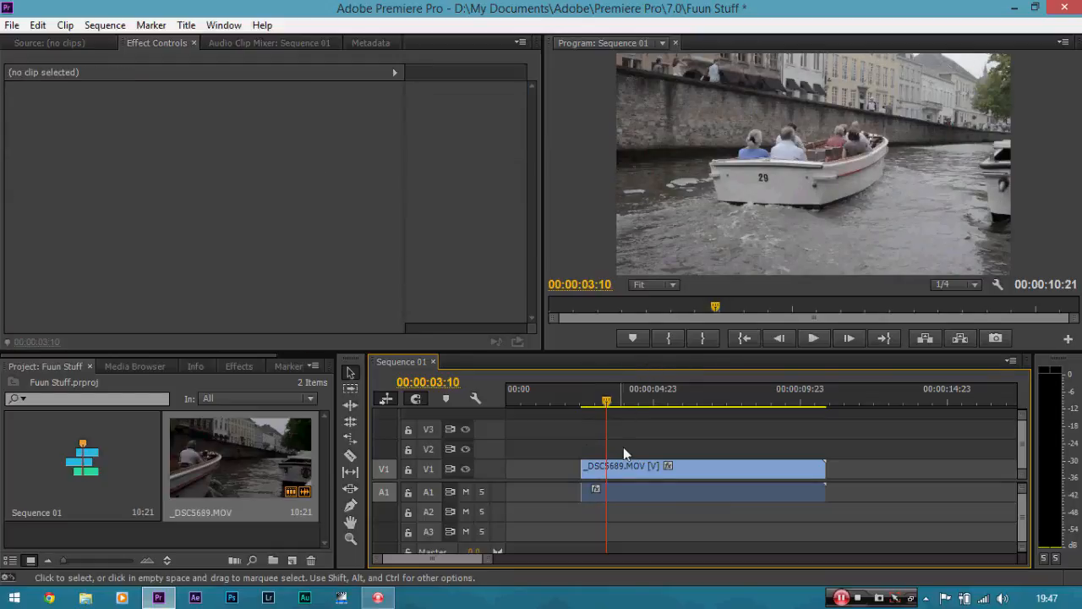
# Move the remaining _DSC5689.MOV clip to the start of the sequence and place the playhead at 00:00:03:13
pyautogui.moveTo(608, 403)
pyautogui.mouseDown()
pyautogui.moveTo(529, 395)
pyautogui.moveTo(610, 401)
pyautogui.mouseUp()
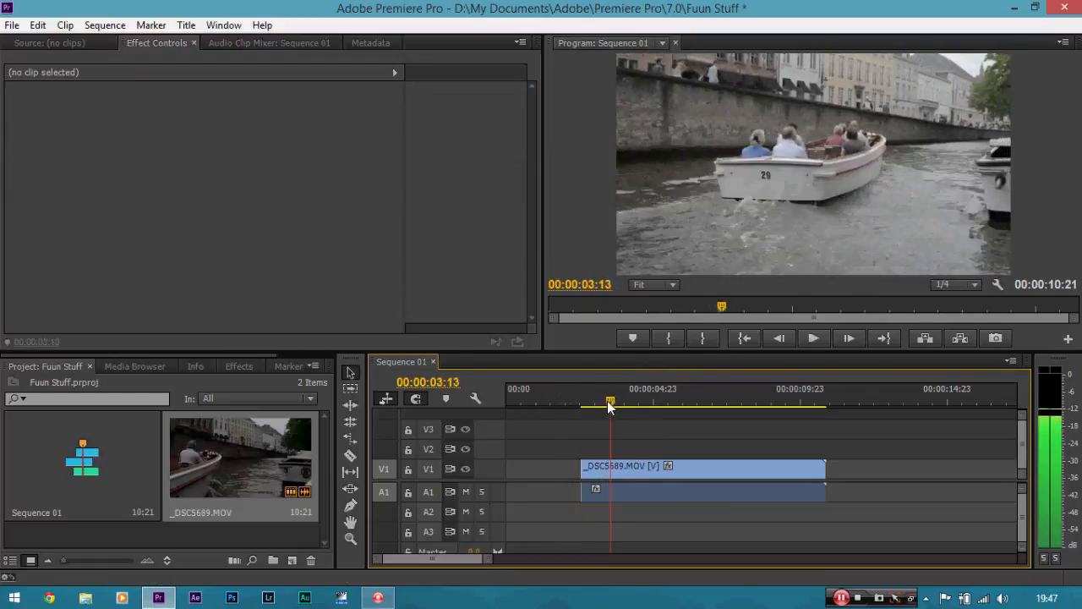
pyautogui.click(650, 468)
pyautogui.moveTo(650, 467); pyautogui.dragTo(575, 468)
pyautogui.click(610, 403)
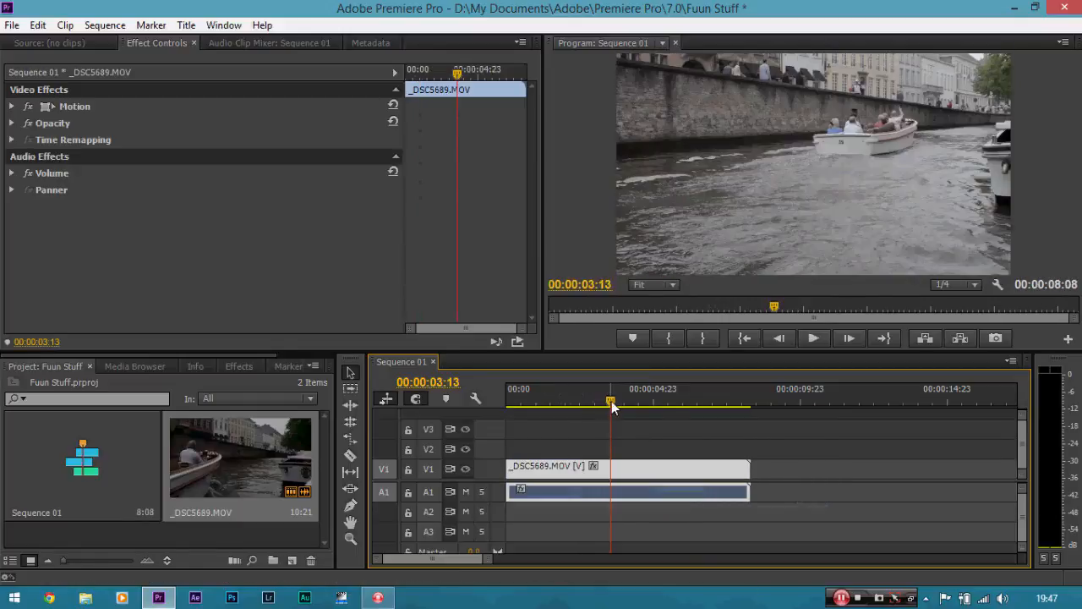
# Trim the end of the clip to 00:00:06:06 and return the playhead to the sequence start
pyautogui.moveTo(613, 406); pyautogui.dragTo(690, 414)
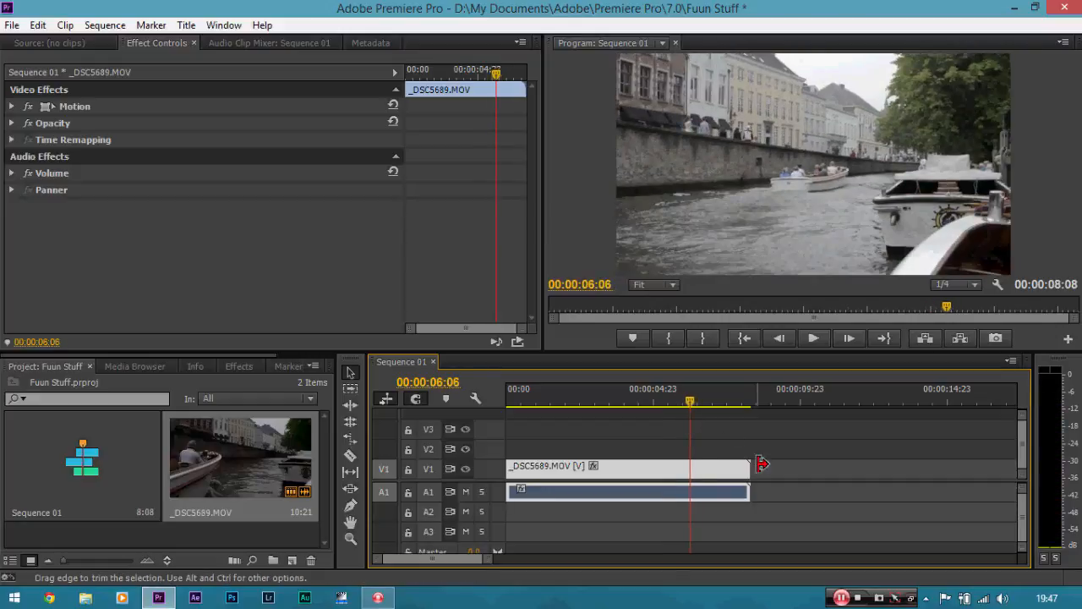
pyautogui.moveTo(759, 467); pyautogui.dragTo(690, 468)
pyautogui.moveTo(693, 399); pyautogui.dragTo(504, 391)
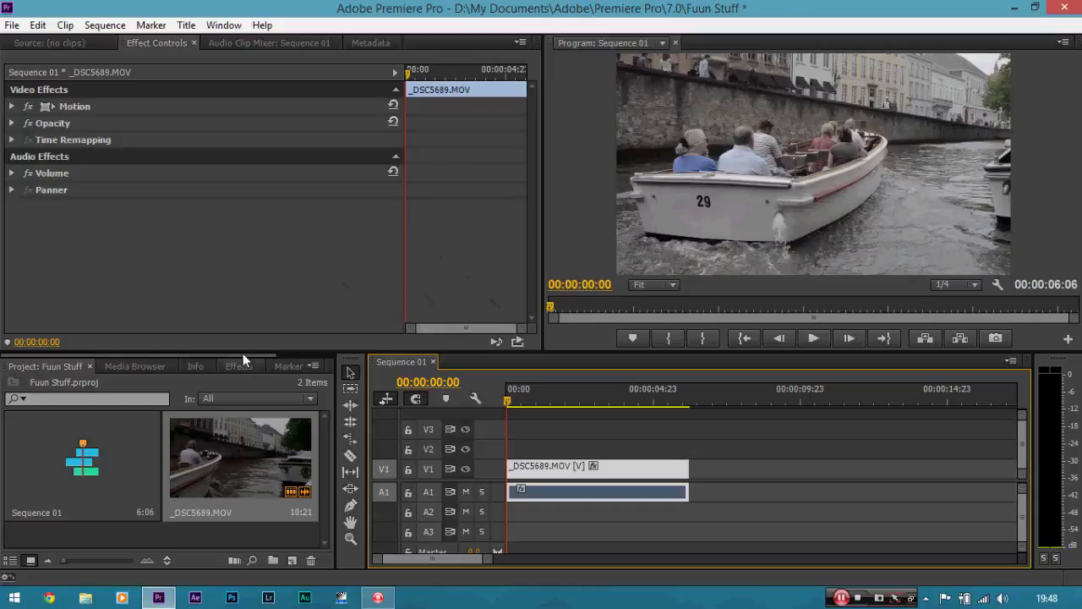
# Apply the Colorista II video effect from Magic Bullet Colorista to the _DSC5689.MOV clip on track V1
pyautogui.moveTo(243, 354)
pyautogui.mouseDown()
pyautogui.moveTo(303, 364)
pyautogui.moveTo(230, 355)
pyautogui.mouseUp()
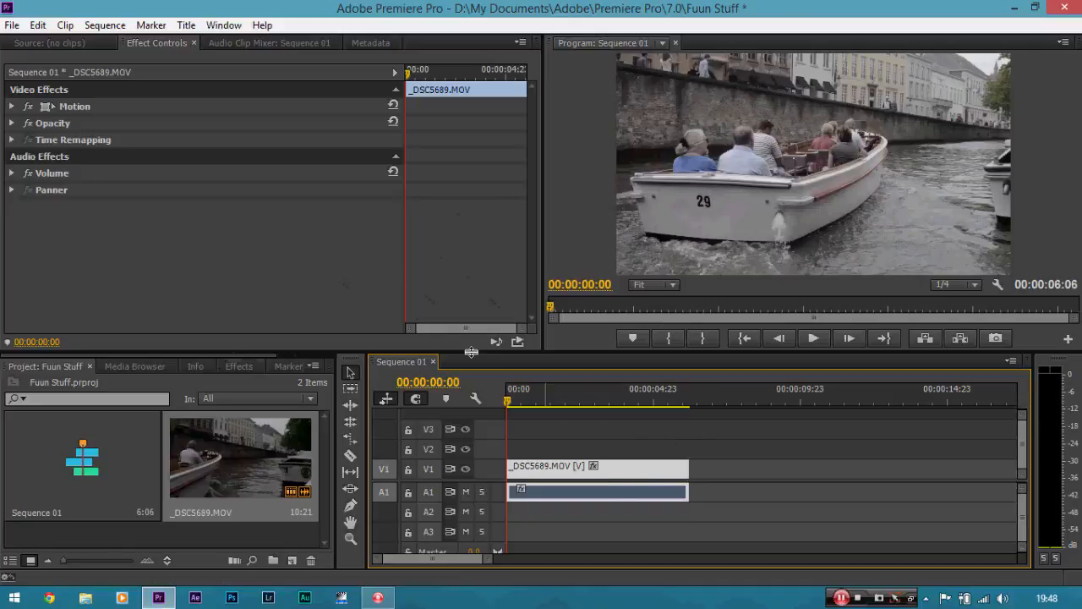
pyautogui.click(234, 366)
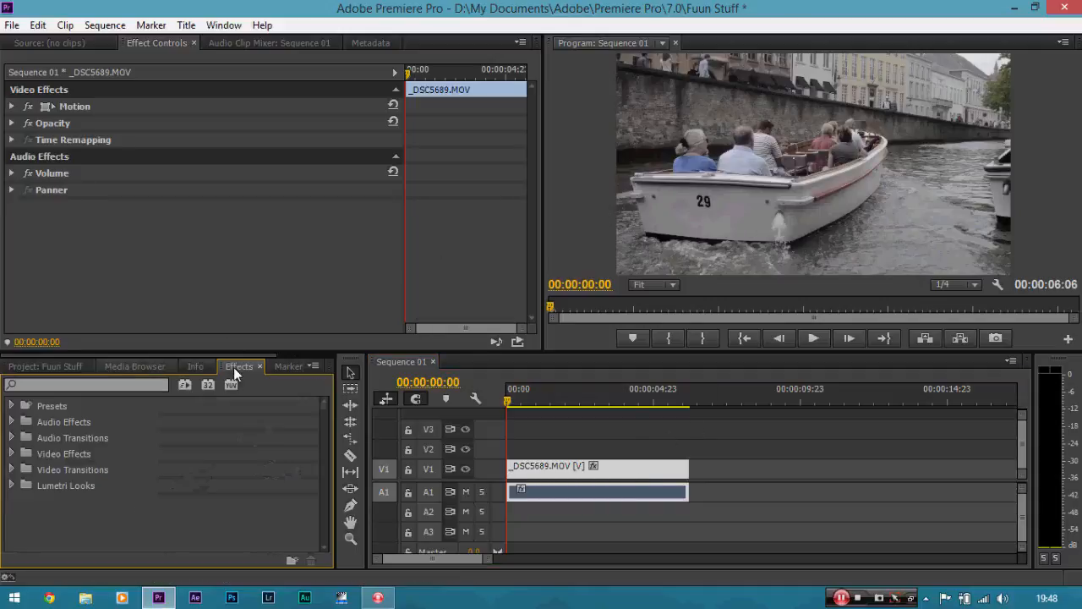
pyautogui.click(14, 454)
pyautogui.moveTo(327, 426); pyautogui.dragTo(322, 477)
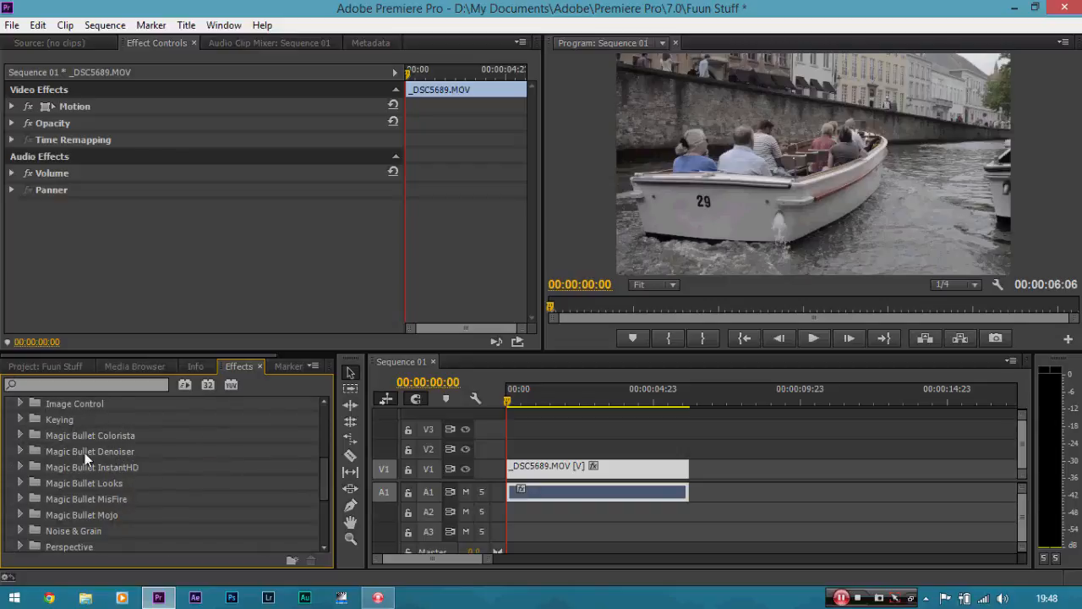
pyautogui.click(23, 435)
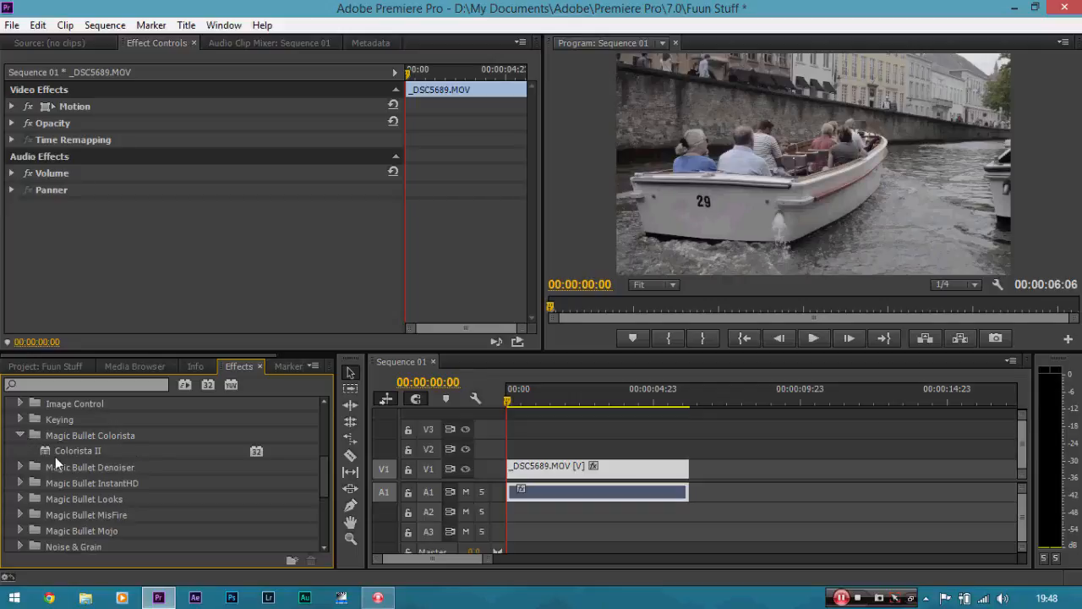
pyautogui.moveTo(58, 454); pyautogui.dragTo(537, 468)
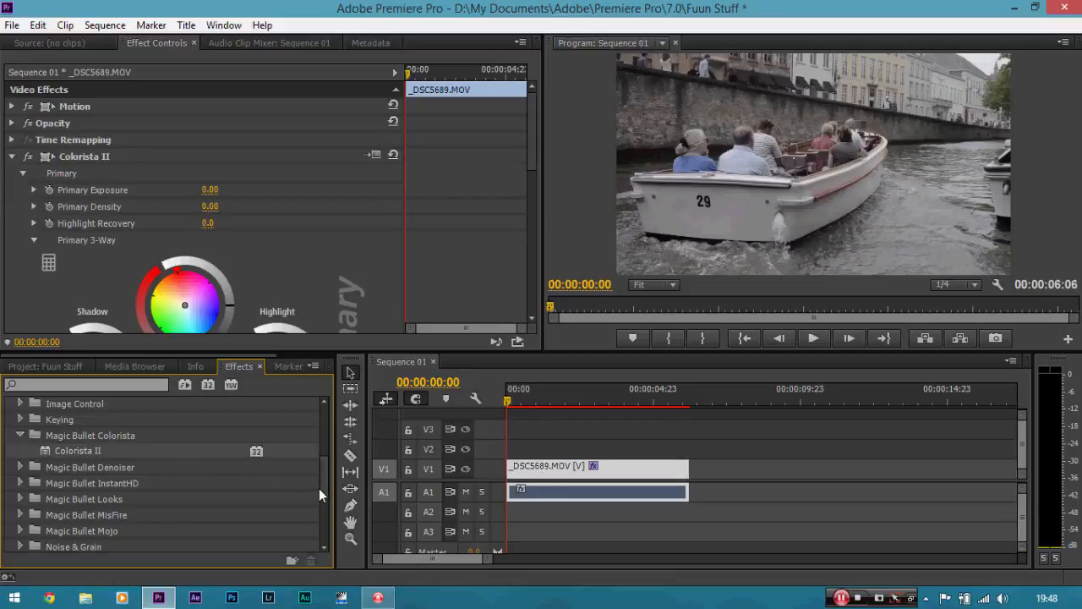
# Browse the Color Correction video effects and select Fast Color Corrector in the list without applying it
pyautogui.moveTo(324, 494); pyautogui.dragTo(319, 457)
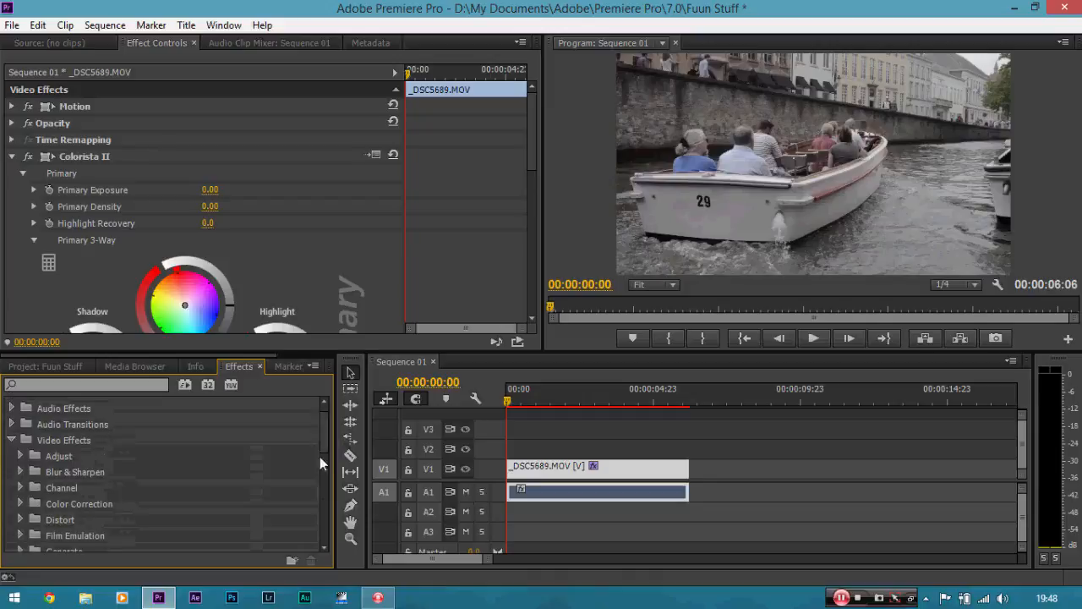
pyautogui.click(21, 503)
pyautogui.scroll(-2, 327, 430)
pyautogui.scroll(-3, 326, 442)
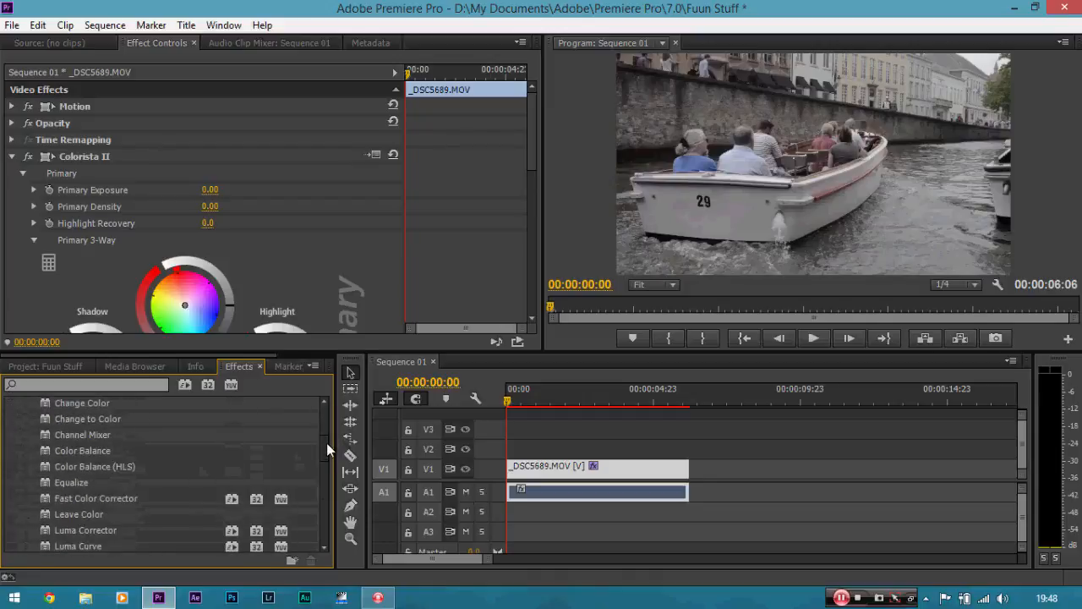
pyautogui.moveTo(137, 470); pyautogui.dragTo(179, 482)
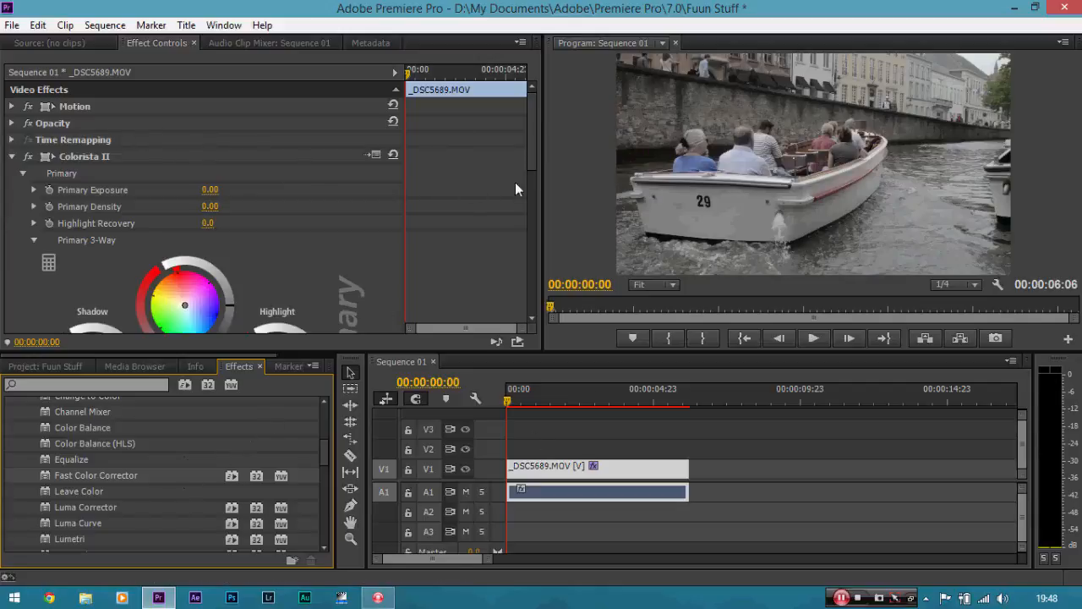
# Shift the shadows toward blue and the midtones toward orange with Colorista II's Primary 3-Way color wheels
pyautogui.moveTo(529, 130); pyautogui.dragTo(538, 176)
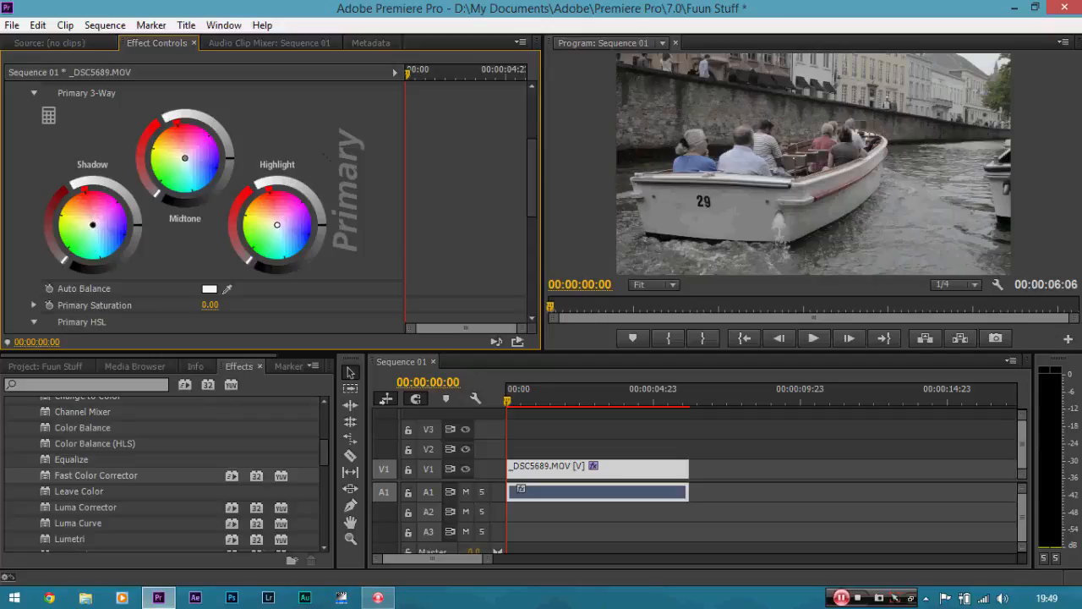
pyautogui.moveTo(93, 224); pyautogui.dragTo(105, 235)
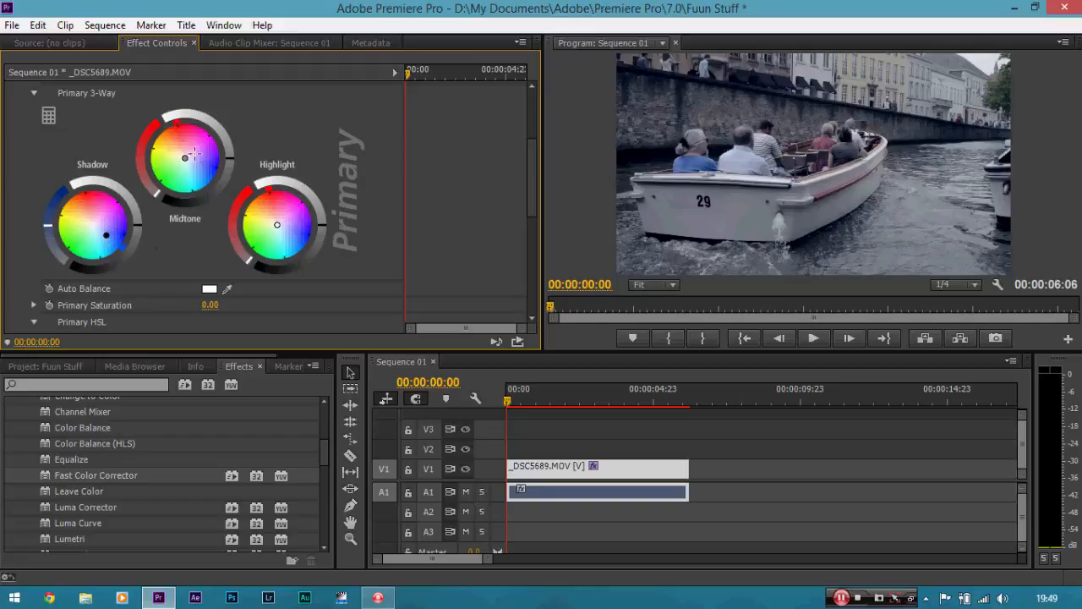
pyautogui.moveTo(185, 157); pyautogui.dragTo(172, 142)
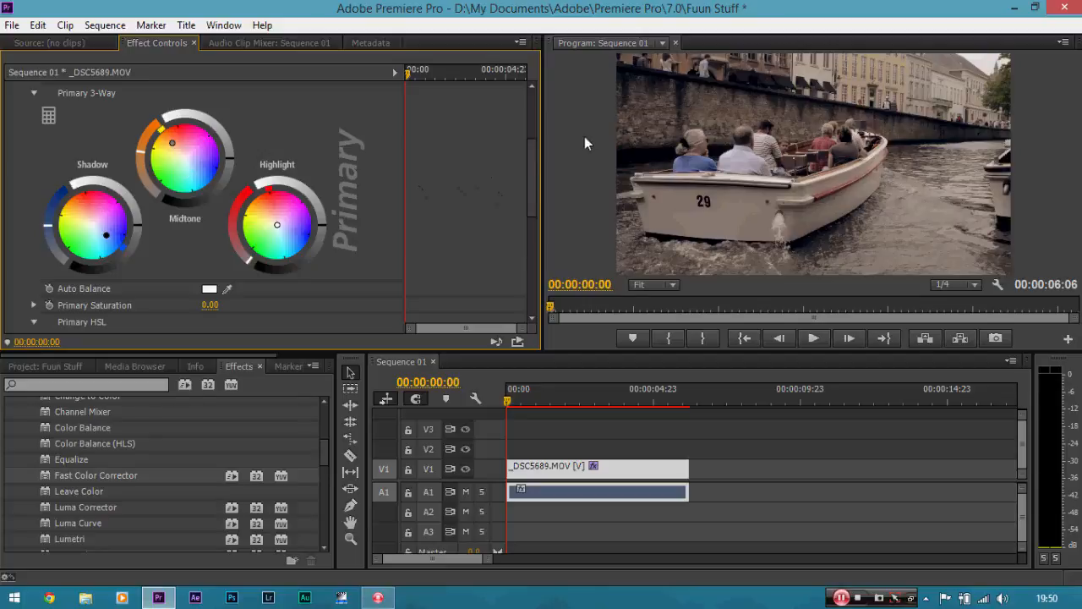
# Set Colorista II's Primary Saturation to 100
pyautogui.moveTo(531, 167); pyautogui.dragTo(532, 181)
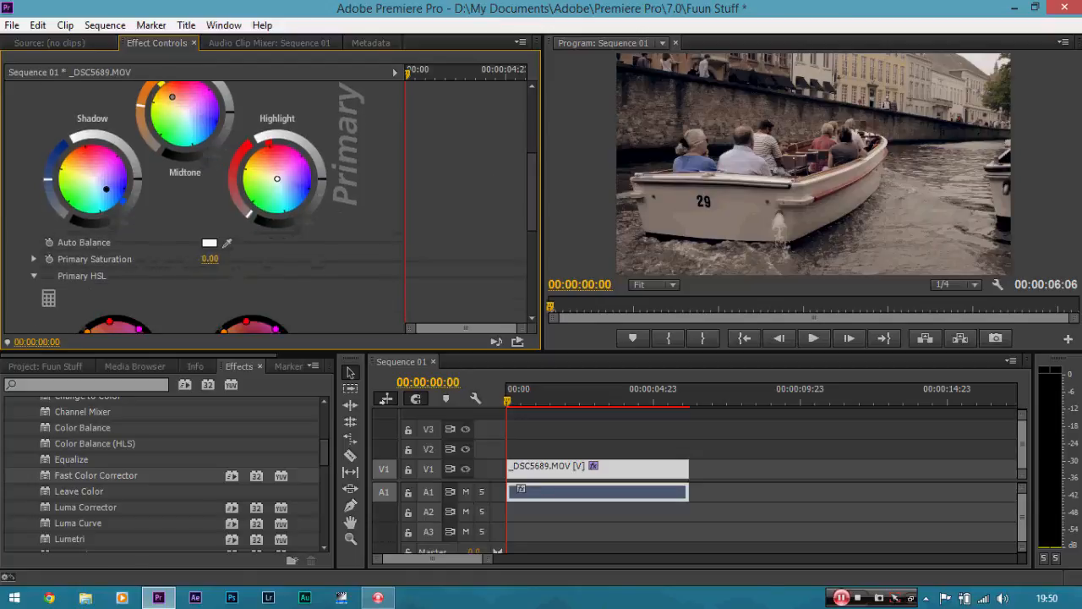
pyautogui.moveTo(209, 259); pyautogui.dragTo(447, 258)
pyautogui.moveTo(531, 208); pyautogui.dragTo(530, 189)
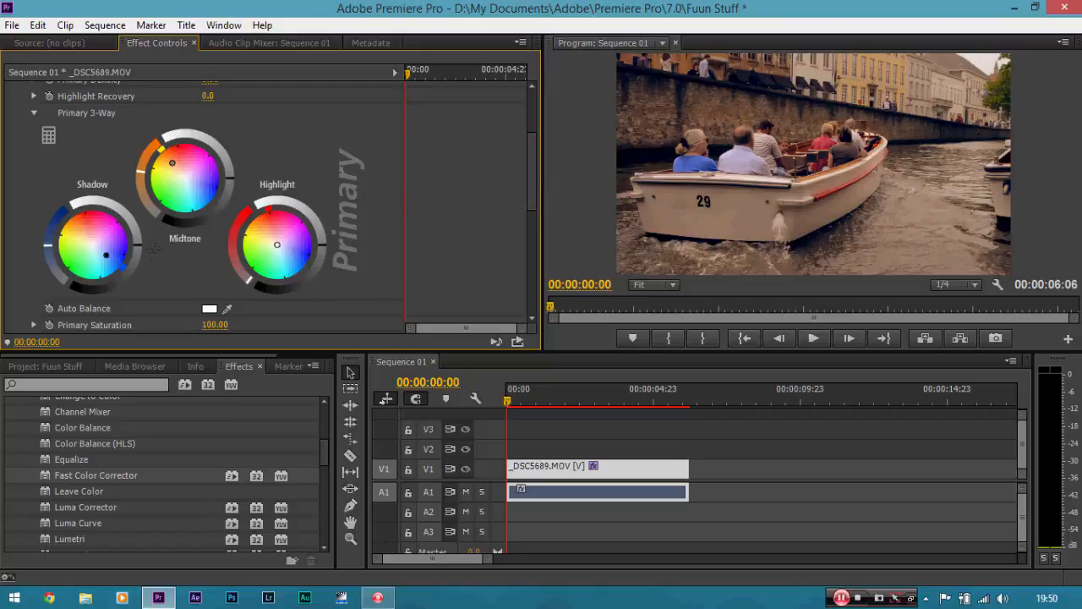
# Undo a trial darkening of the shadows, and instead darken the midtones and brighten the highlights in Primary 3-Way
pyautogui.moveTo(136, 245); pyautogui.dragTo(137, 252)
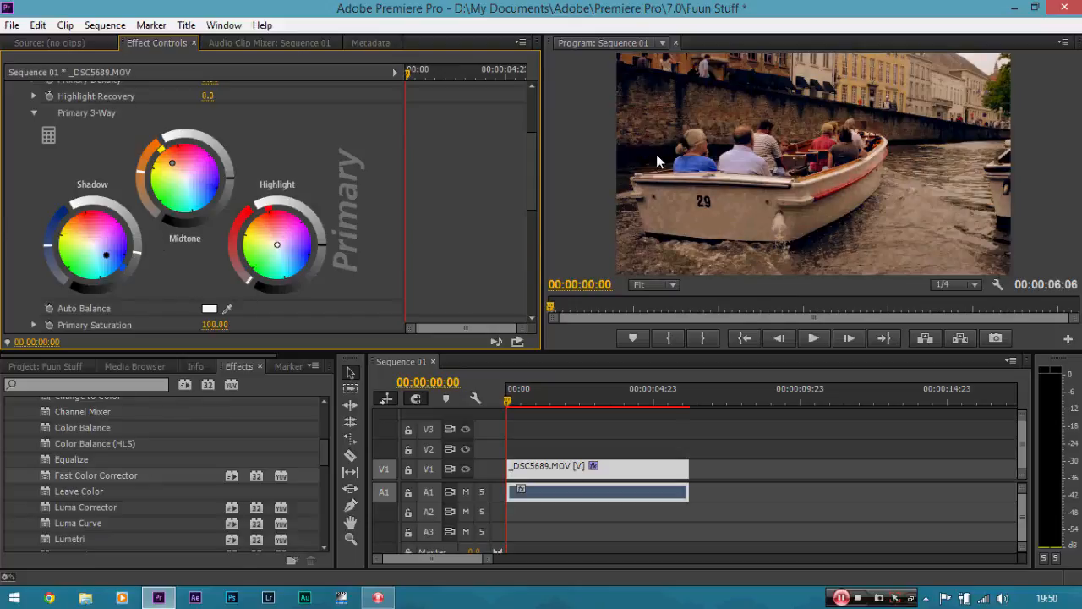
pyautogui.hotkey('ctrl', 'z')
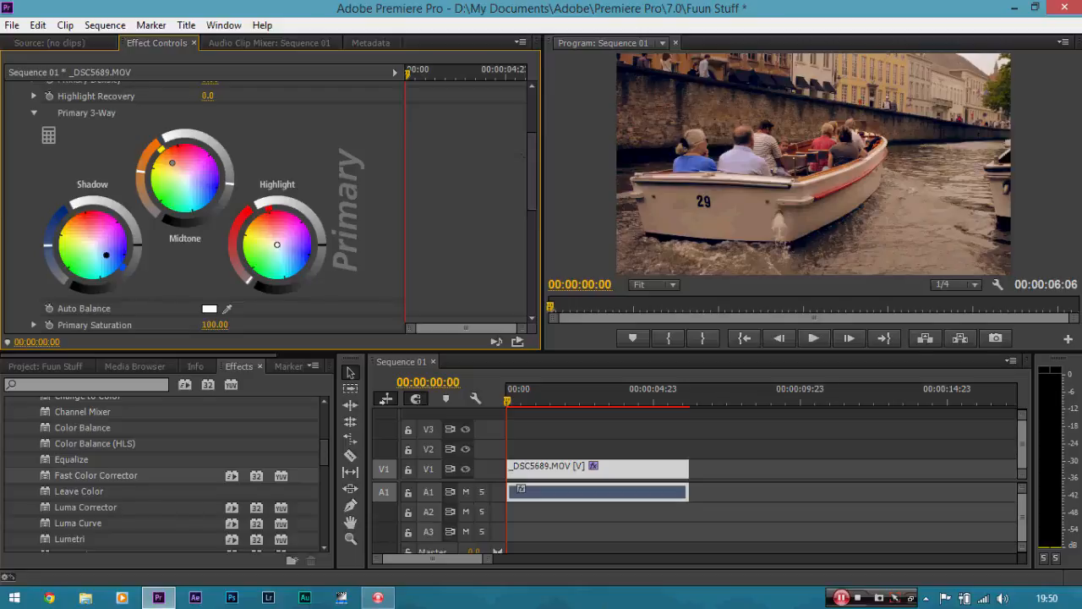
pyautogui.moveTo(229, 186); pyautogui.dragTo(226, 194)
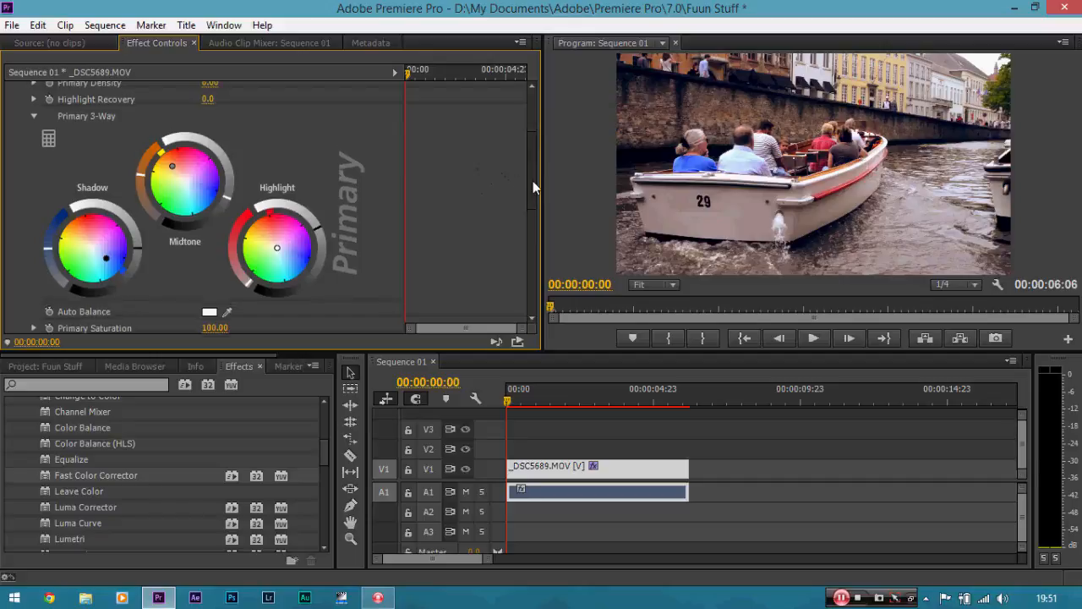
# Compare the footage before and after grading by disabling and re-enabling Colorista II, and review its settings
pyautogui.moveTo(532, 181); pyautogui.dragTo(536, 137)
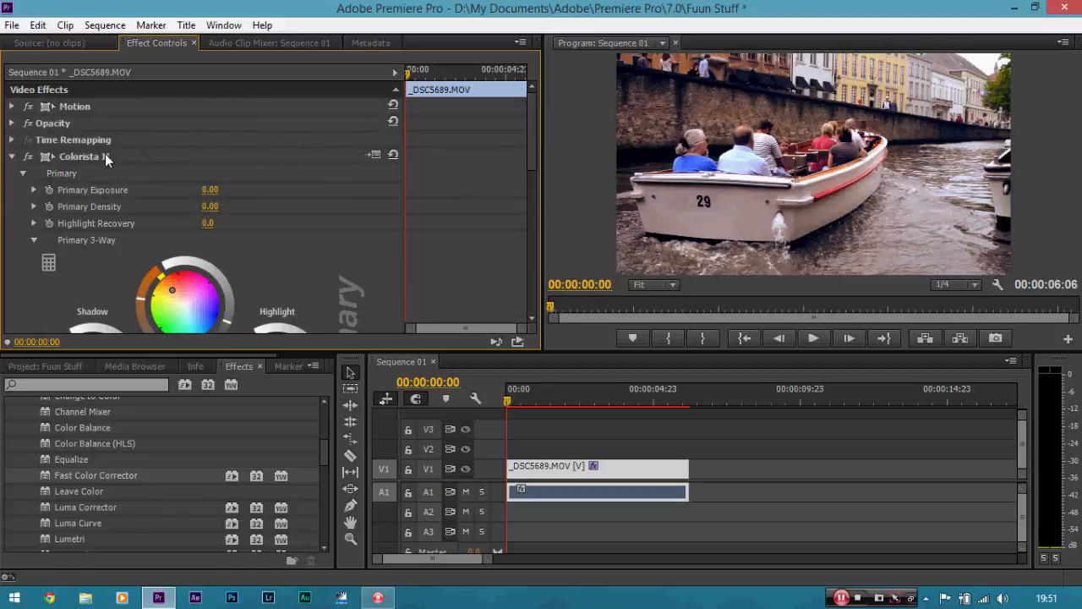
pyautogui.click(27, 159)
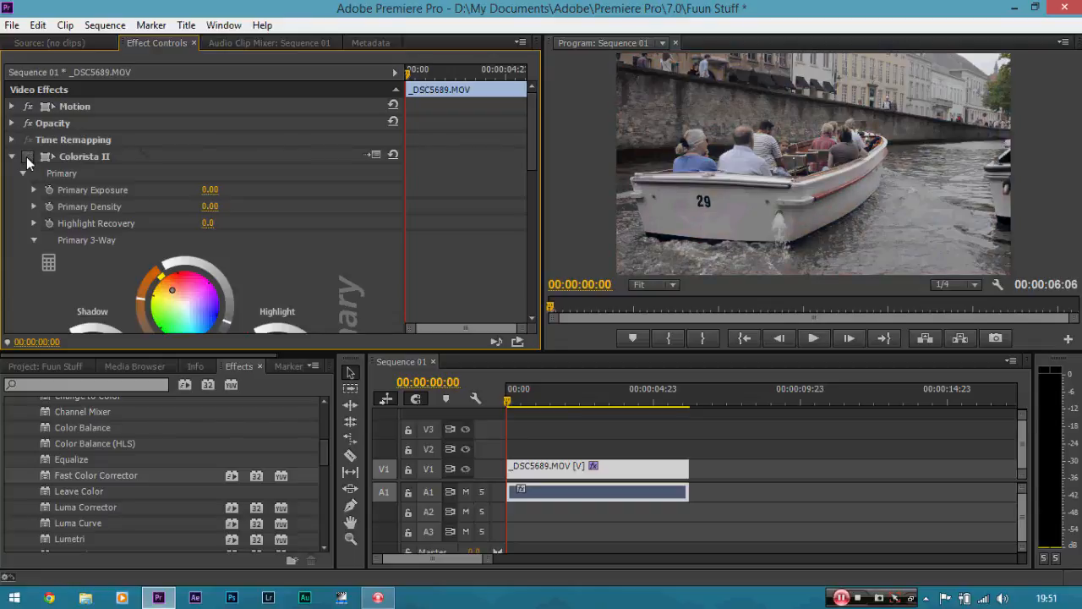
pyautogui.click(28, 158)
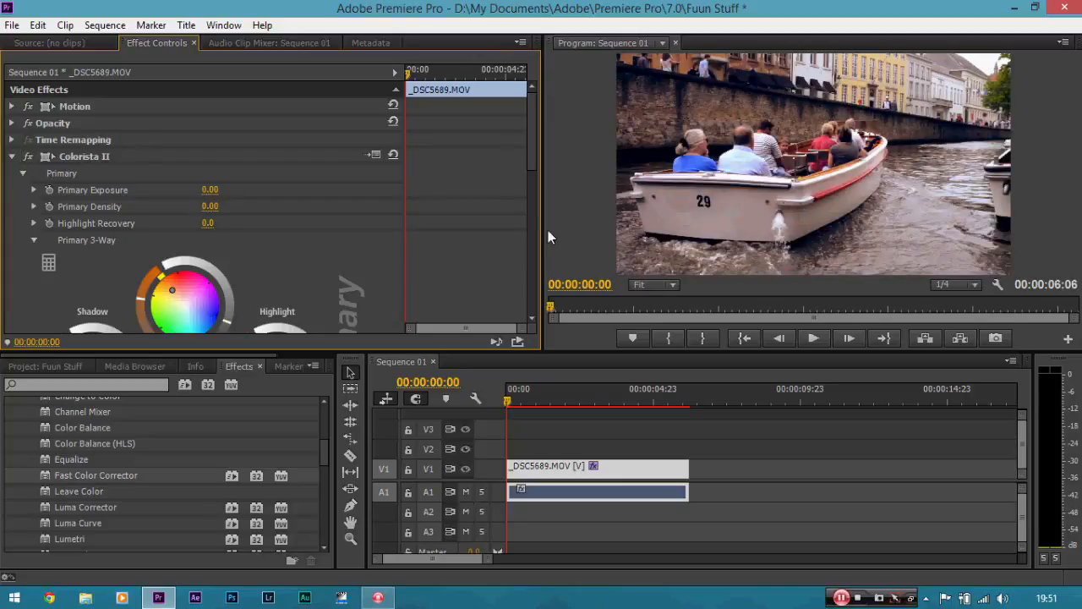
pyautogui.moveTo(532, 143); pyautogui.dragTo(538, 196)
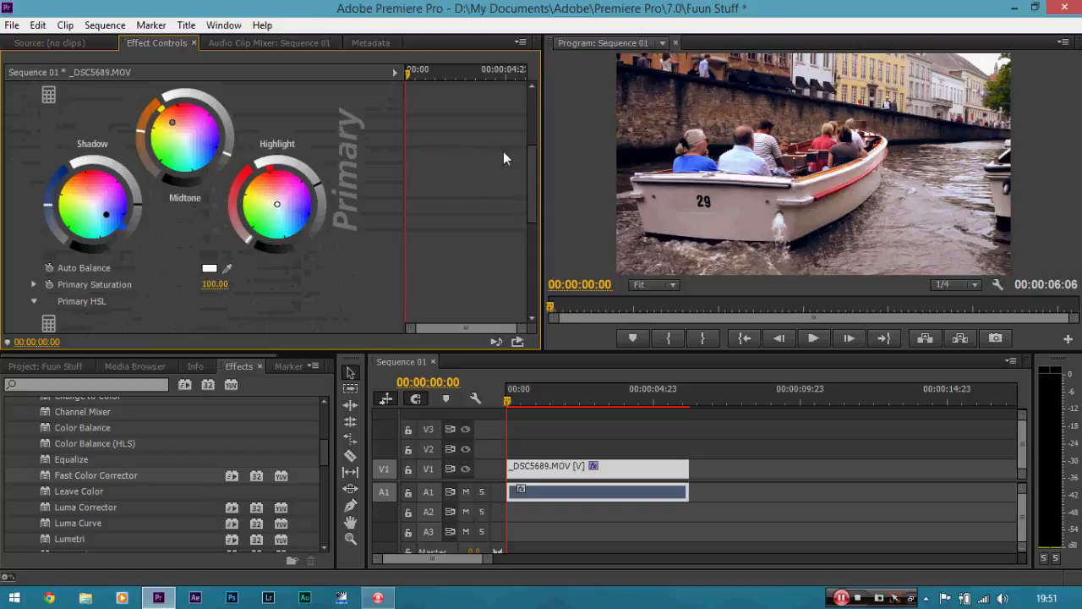
pyautogui.scroll(5, 503, 151)
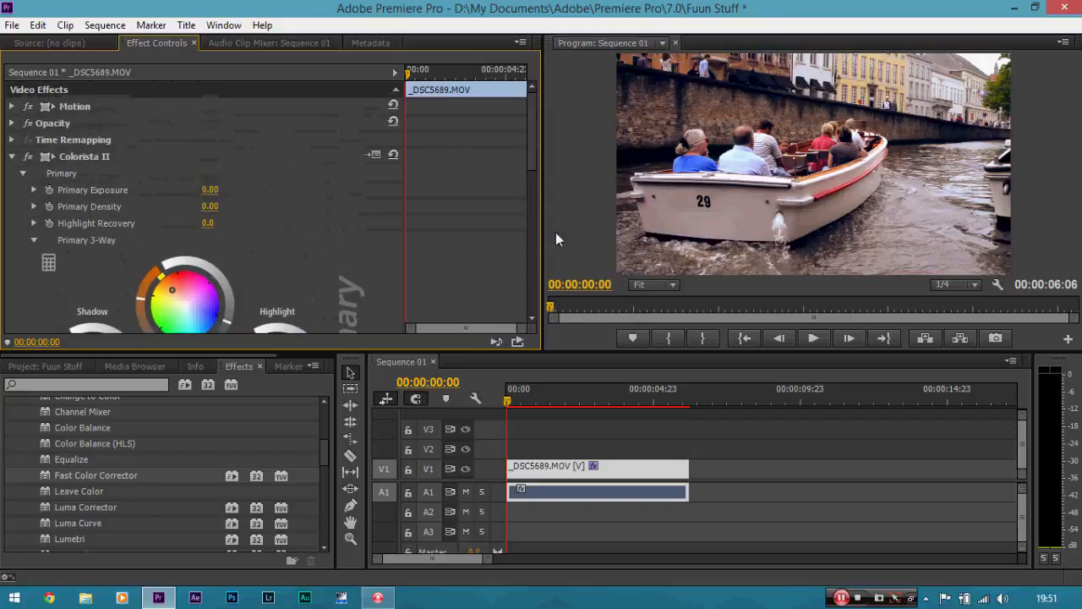
# Inspect the dark wall area at 150% preview zoom with Colorista II repeatedly disabled and re-enabled
pyautogui.click(667, 285)
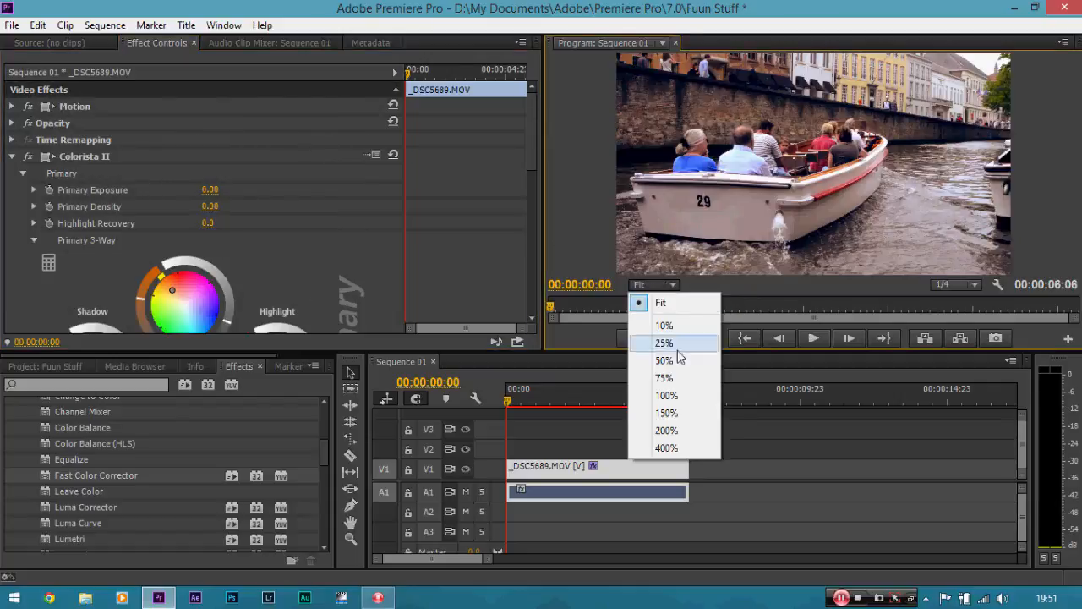
pyautogui.click(668, 414)
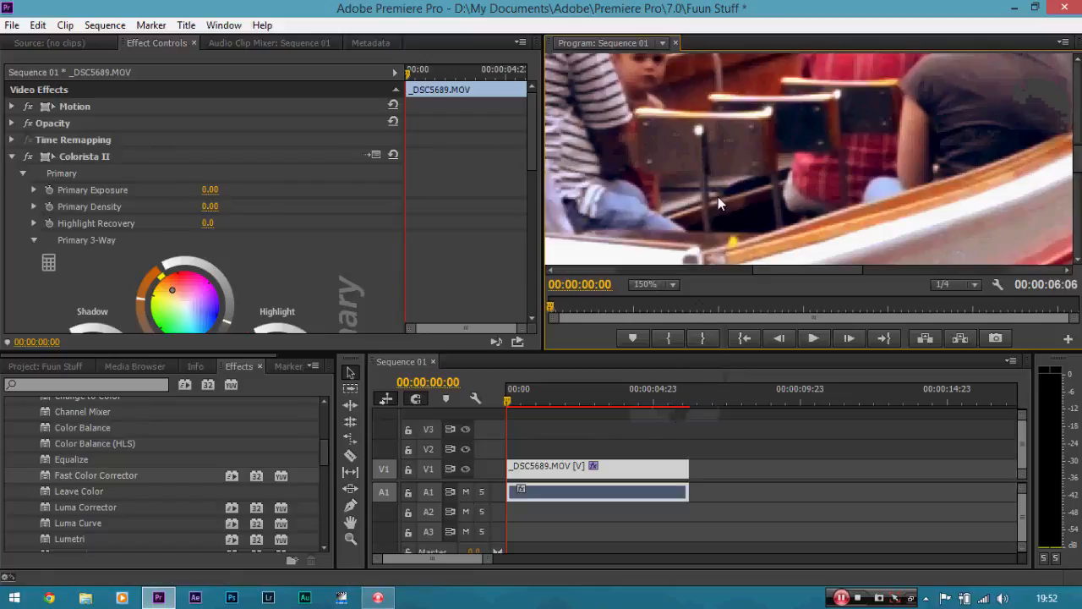
pyautogui.press('h')
pyautogui.moveTo(649, 178); pyautogui.dragTo(755, 137)
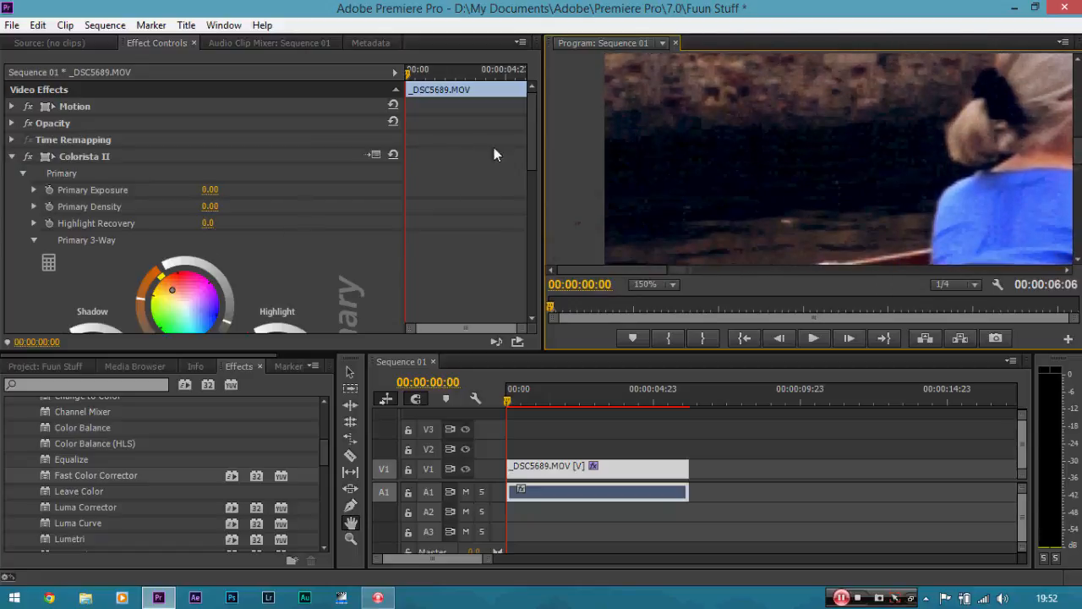
pyautogui.moveTo(534, 135)
pyautogui.mouseDown()
pyautogui.moveTo(529, 164)
pyautogui.moveTo(533, 136)
pyautogui.mouseUp()
pyautogui.click(352, 375)
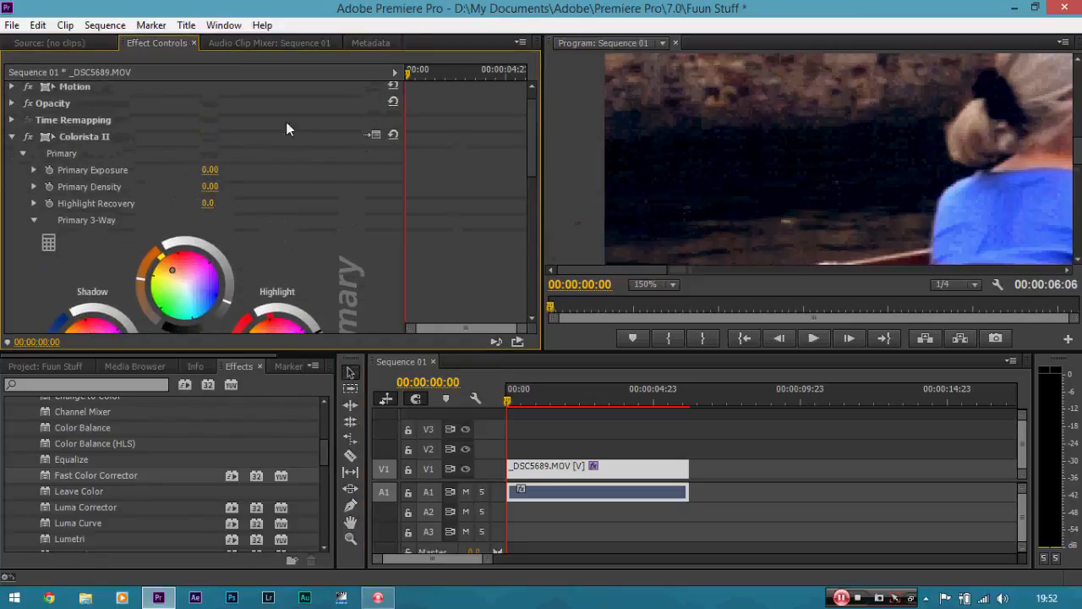
pyautogui.click(28, 136)
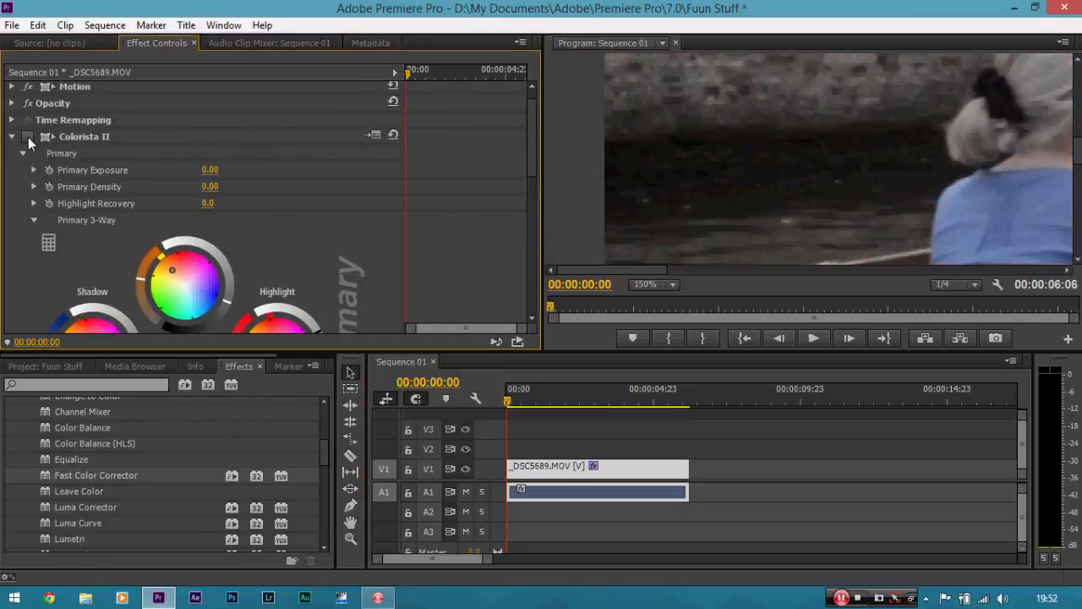
pyautogui.click(28, 136)
pyautogui.click(28, 136)
pyautogui.click(28, 136)
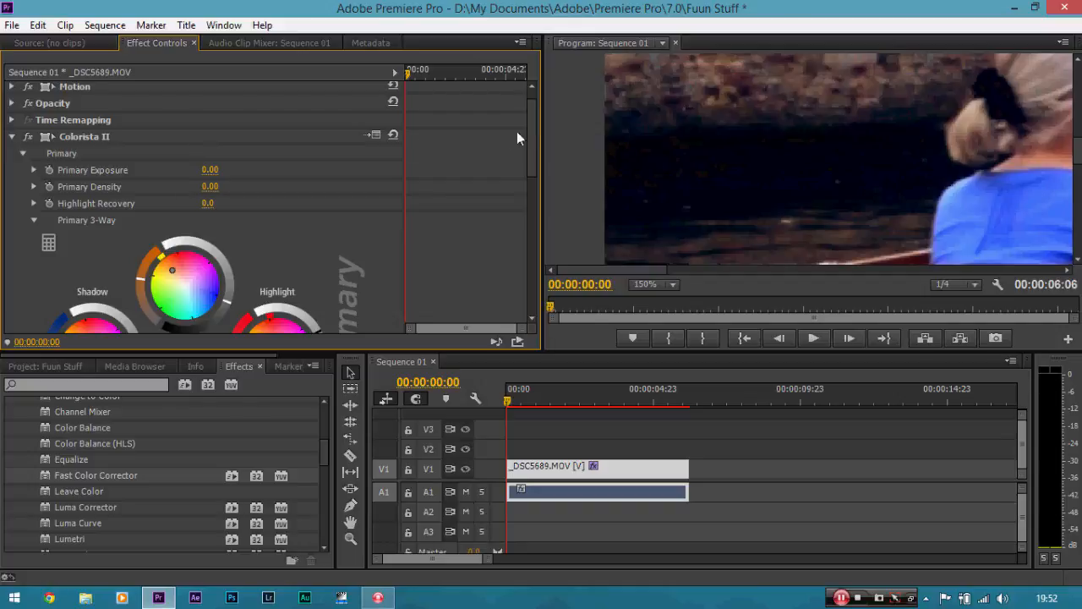
# Lighten the footage's dark areas in Primary 3-Way, and compare it with Colorista II disabled and re-enabled at Fit preview size
pyautogui.moveTo(532, 130); pyautogui.dragTo(515, 159)
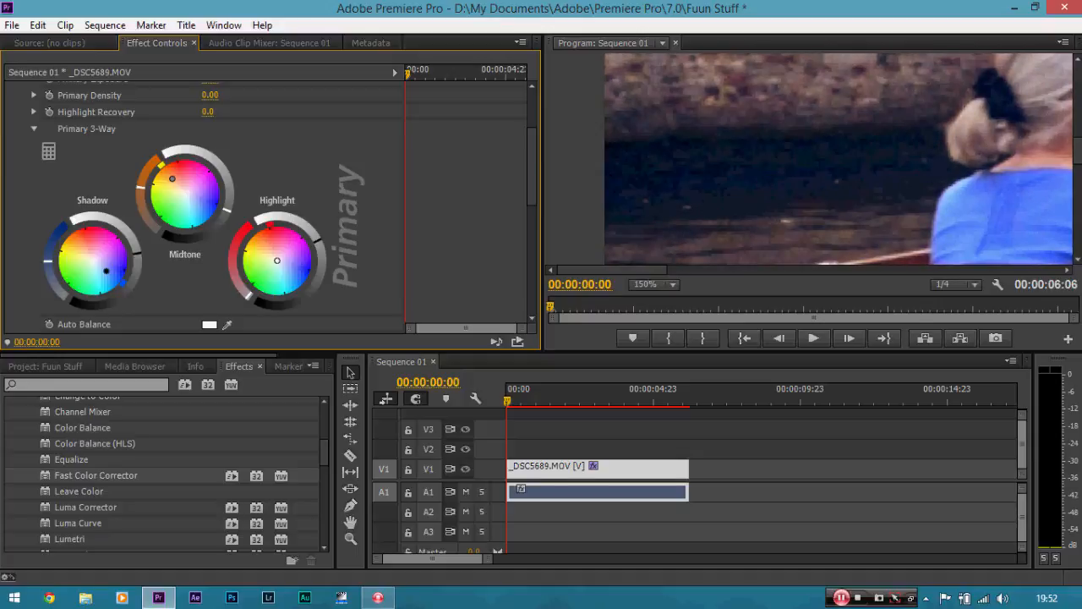
pyautogui.moveTo(536, 174); pyautogui.dragTo(534, 124)
pyautogui.click(29, 158)
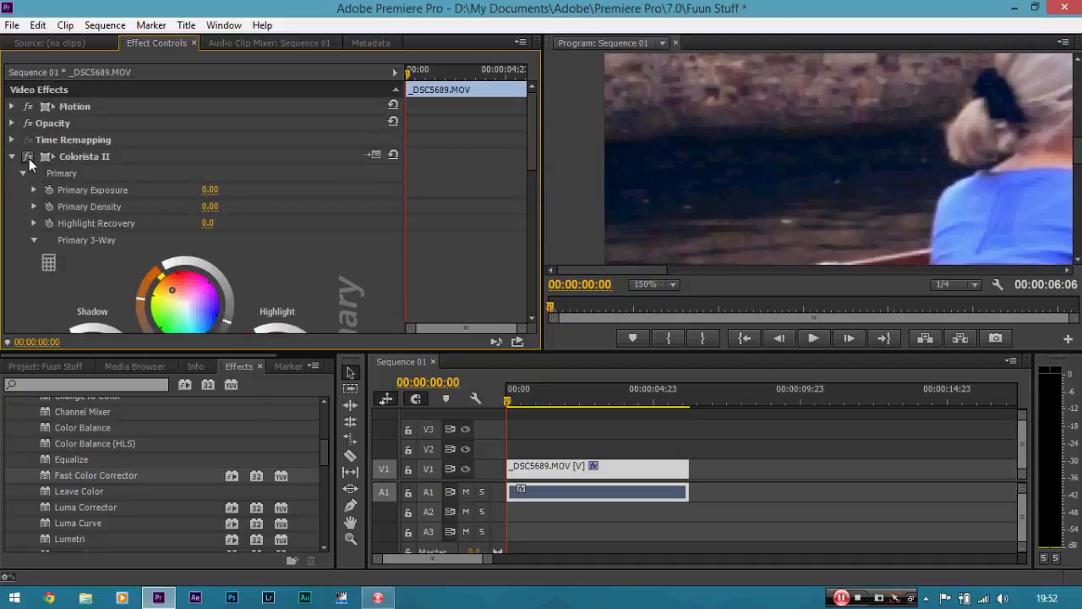
pyautogui.click(666, 285)
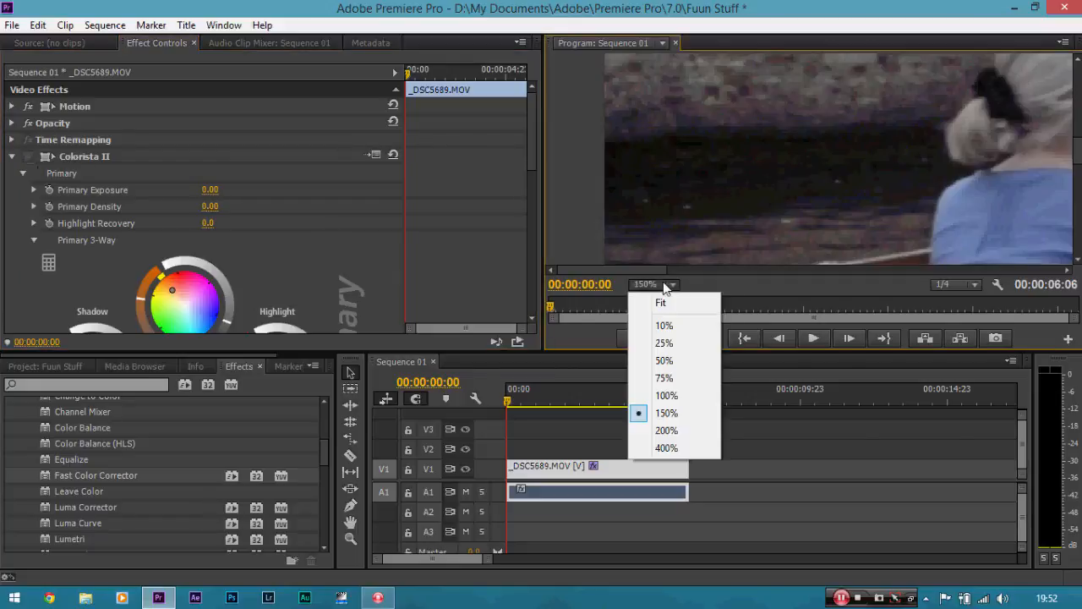
pyautogui.click(673, 302)
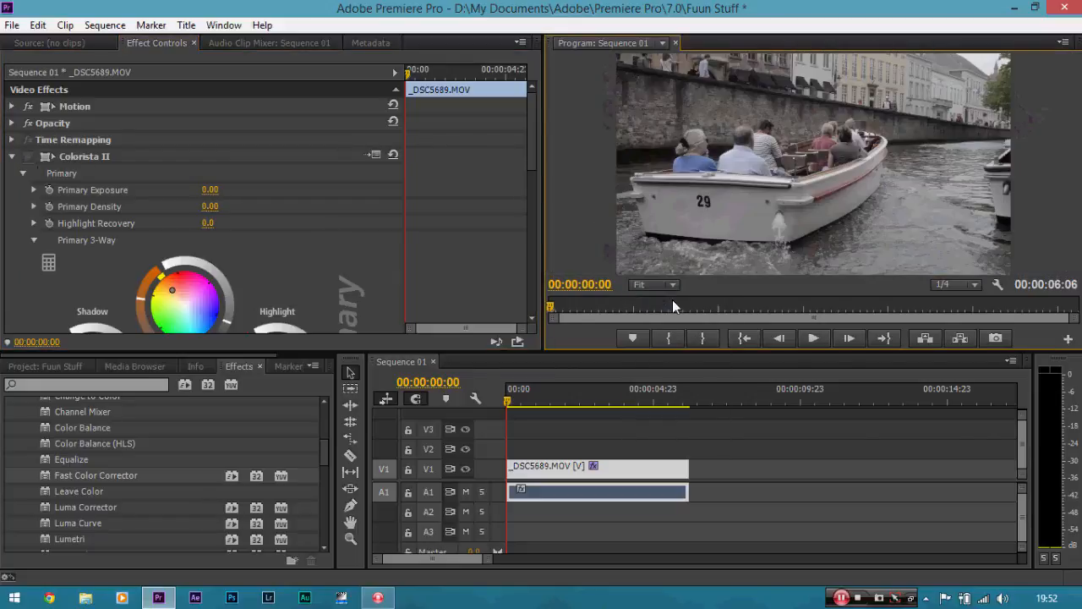
pyautogui.click(28, 156)
pyautogui.moveTo(533, 154); pyautogui.dragTo(532, 173)
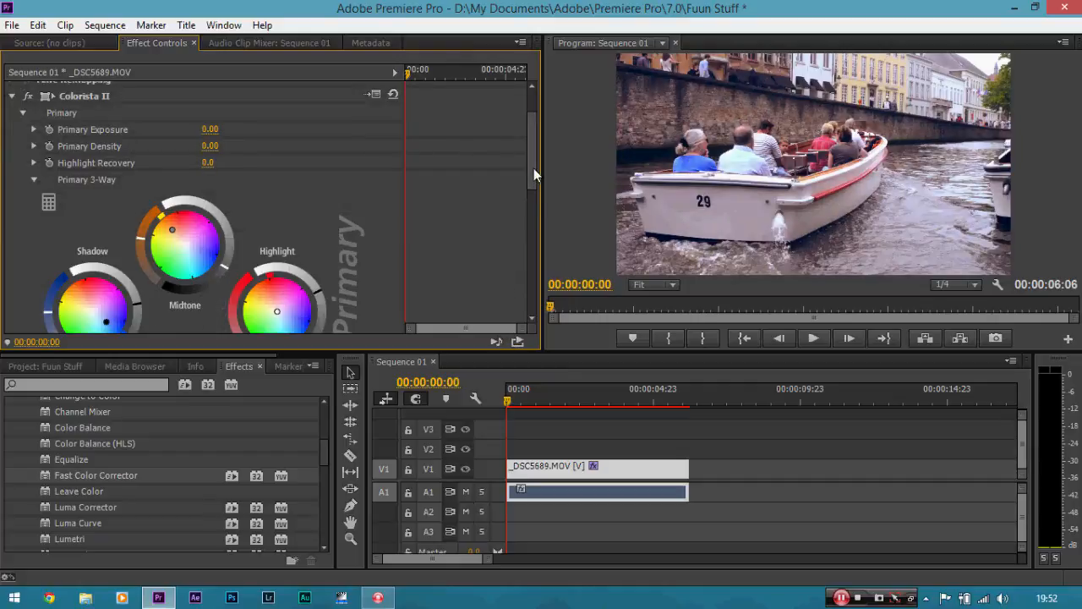
pyautogui.moveTo(533, 169); pyautogui.dragTo(525, 280)
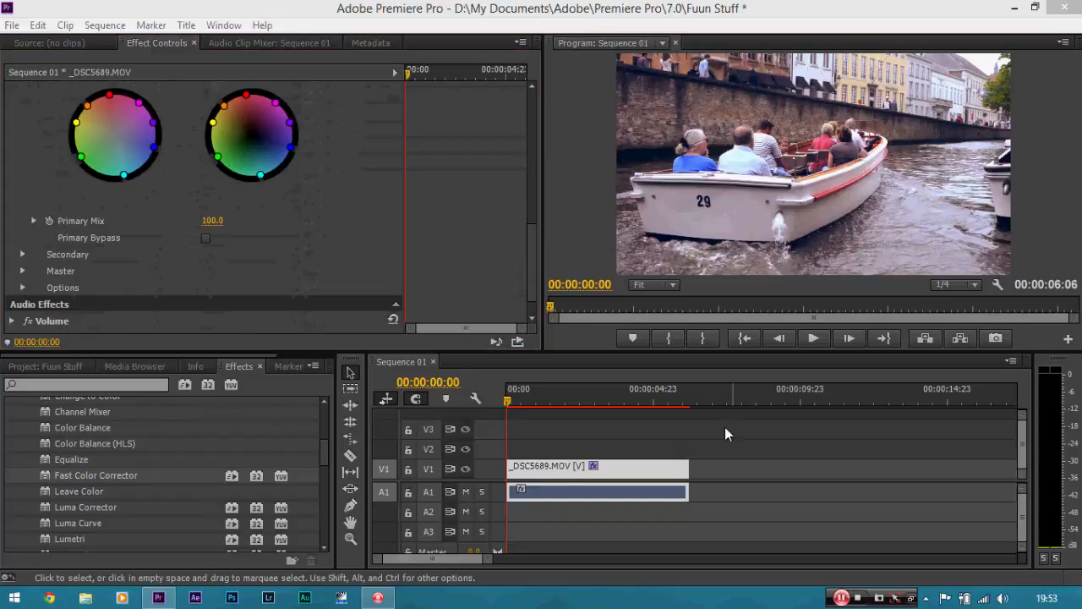
pyautogui.click(488, 218)
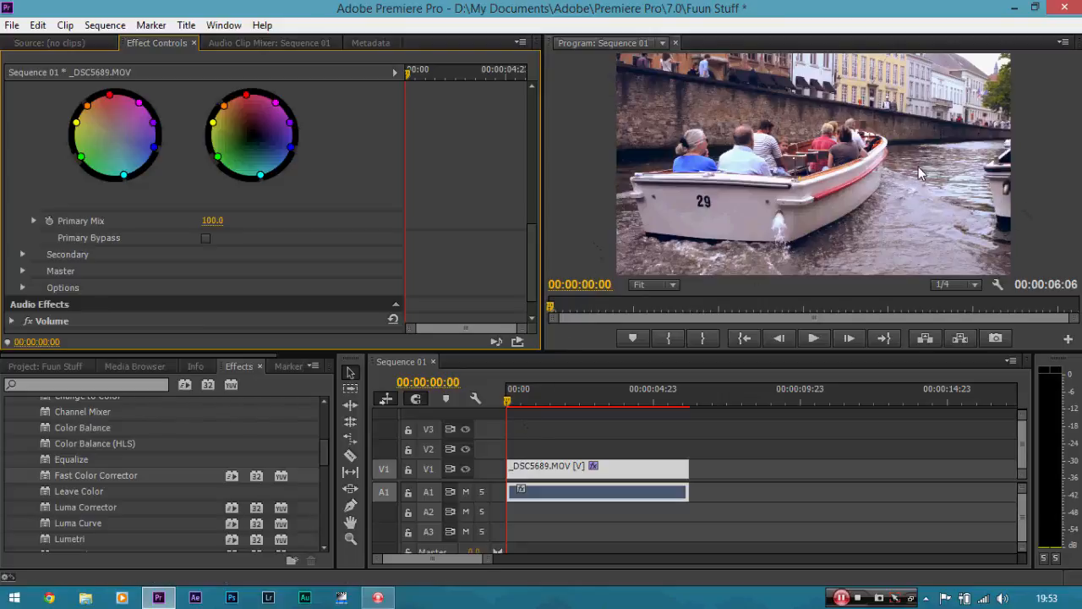
pyautogui.click(633, 473)
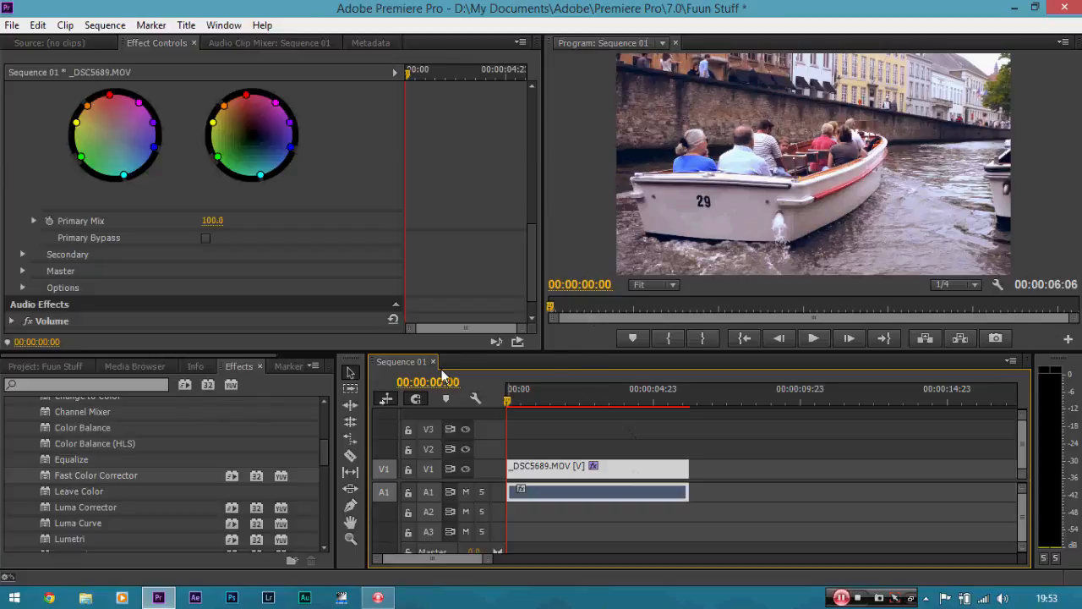
# Create a new sequence from the DSLR 1080p24 preset with the vertical frame size set to 800
pyautogui.click(4, 28)
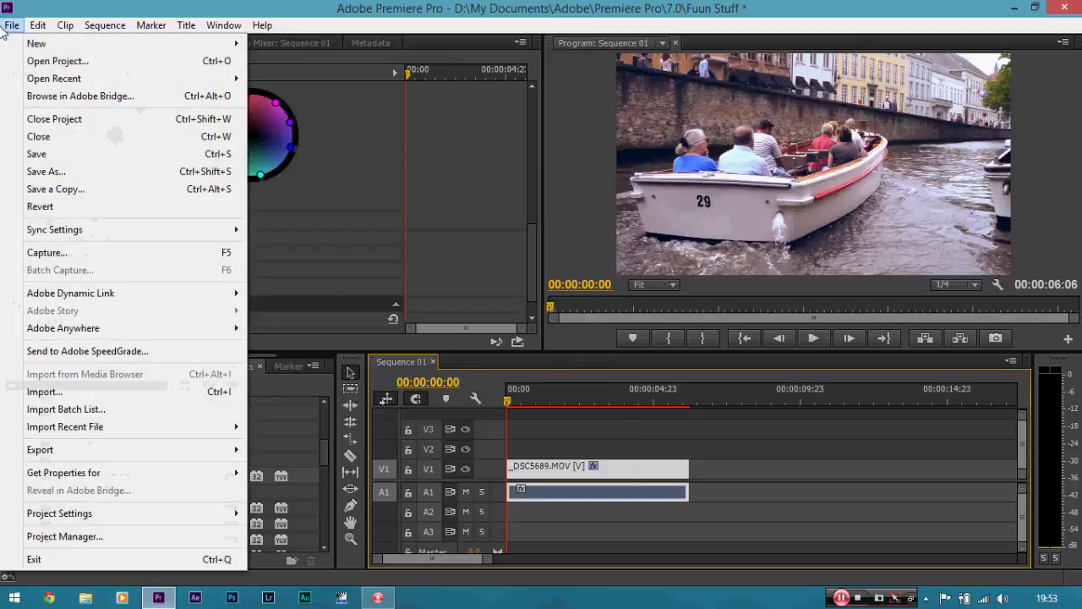
pyautogui.moveTo(61, 44)
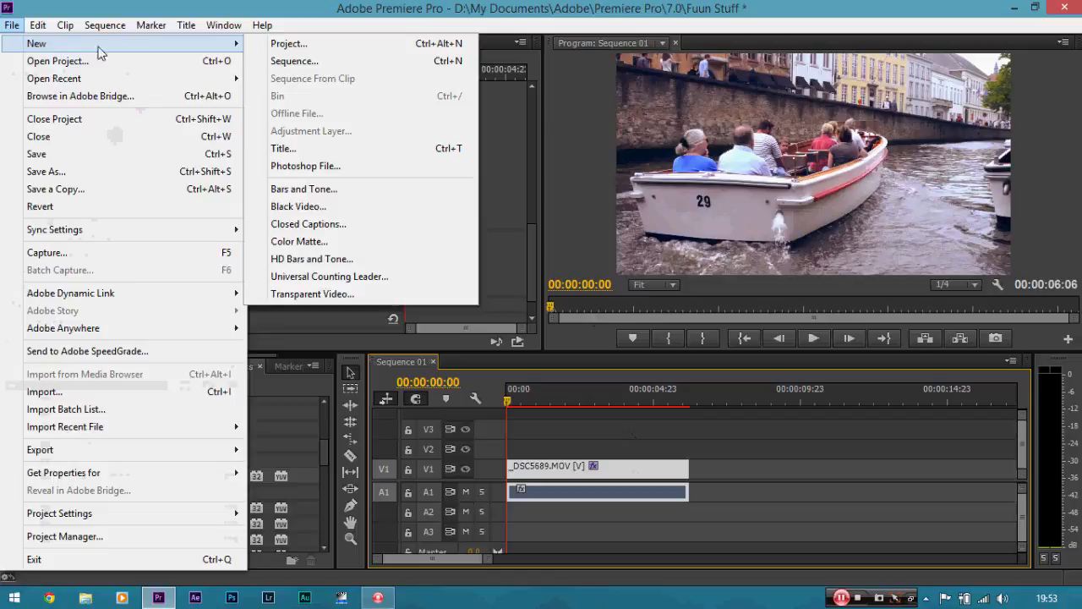
pyautogui.click(291, 60)
pyautogui.click(370, 179)
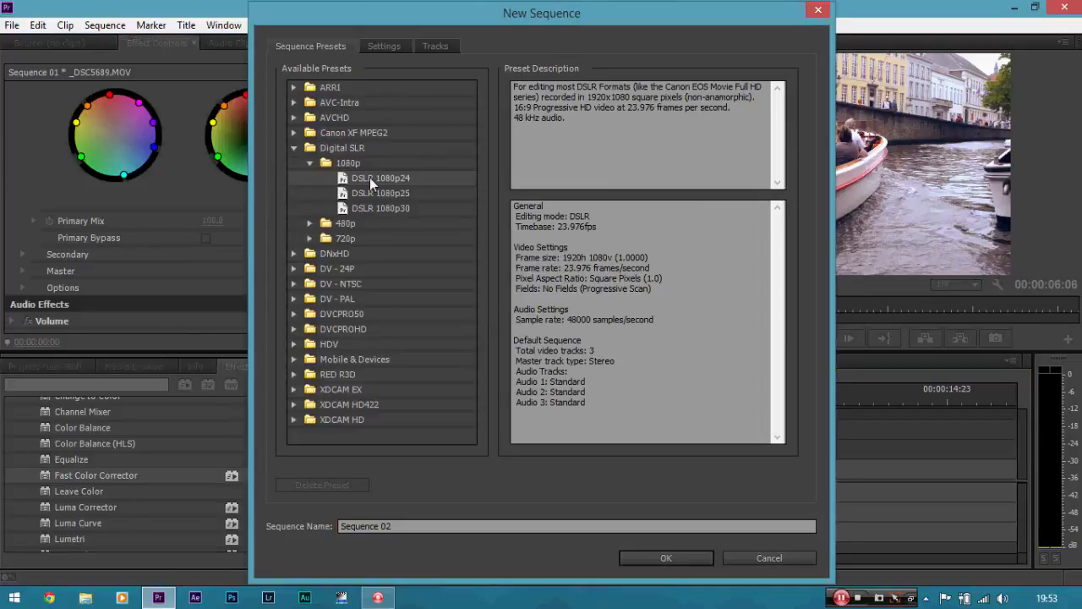
pyautogui.click(380, 48)
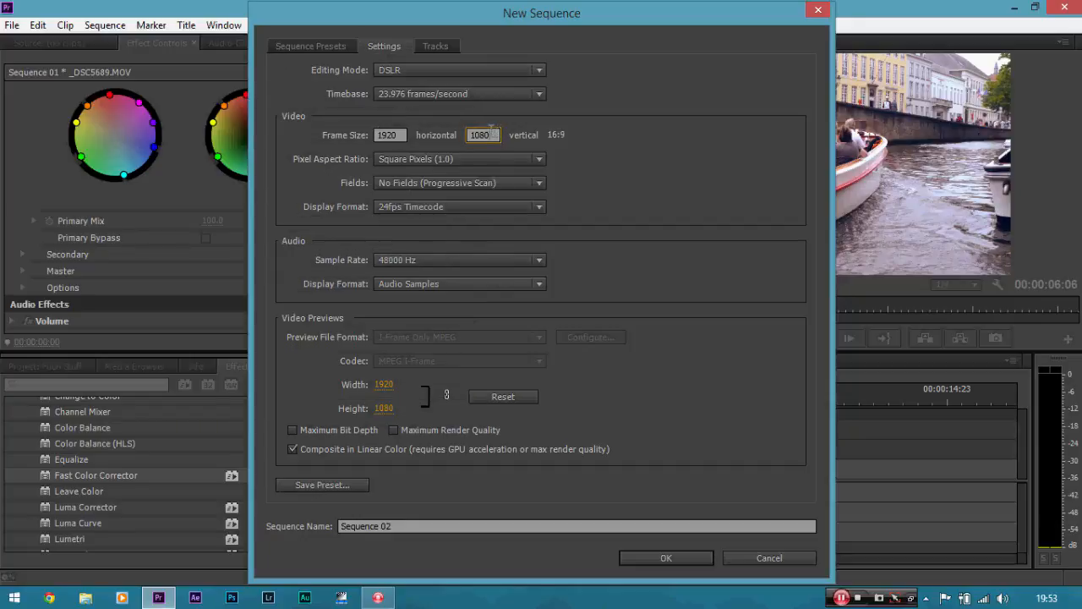
pyautogui.click(479, 135)
pyautogui.press('BackSpace')
pyautogui.write('800')
pyautogui.click(729, 142)
pyautogui.click(676, 560)
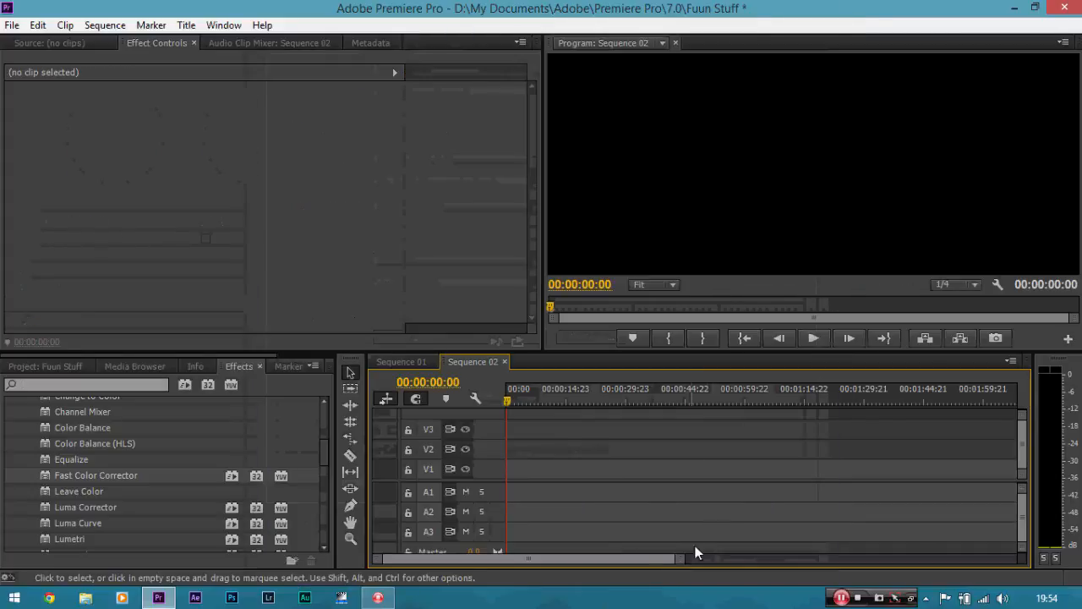
# Switch between Sequence 01 and Sequence 02 to compare their frame shapes
pyautogui.click(416, 361)
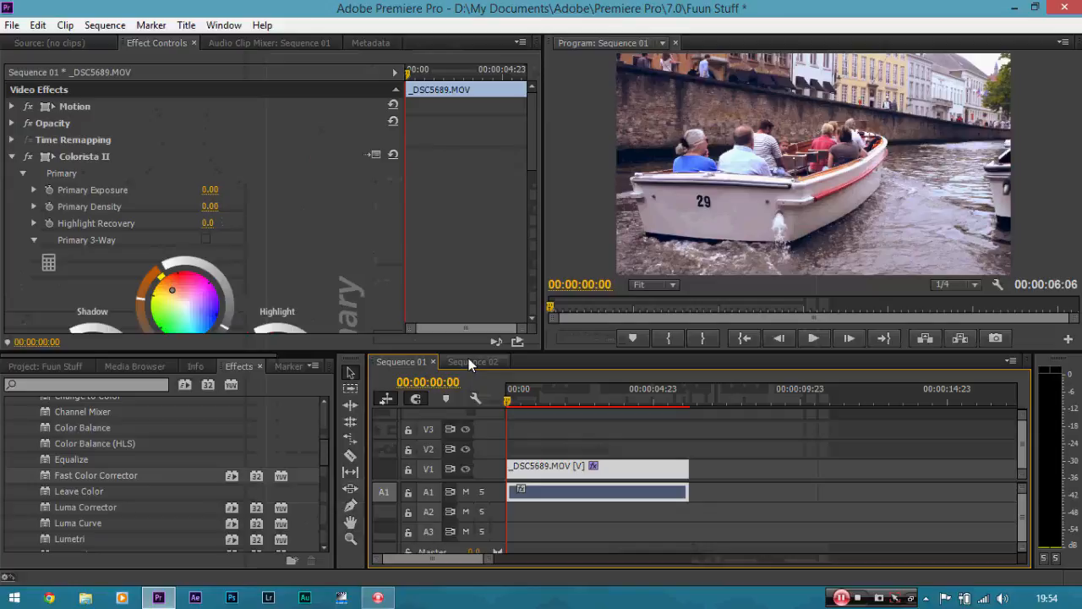
pyautogui.click(470, 362)
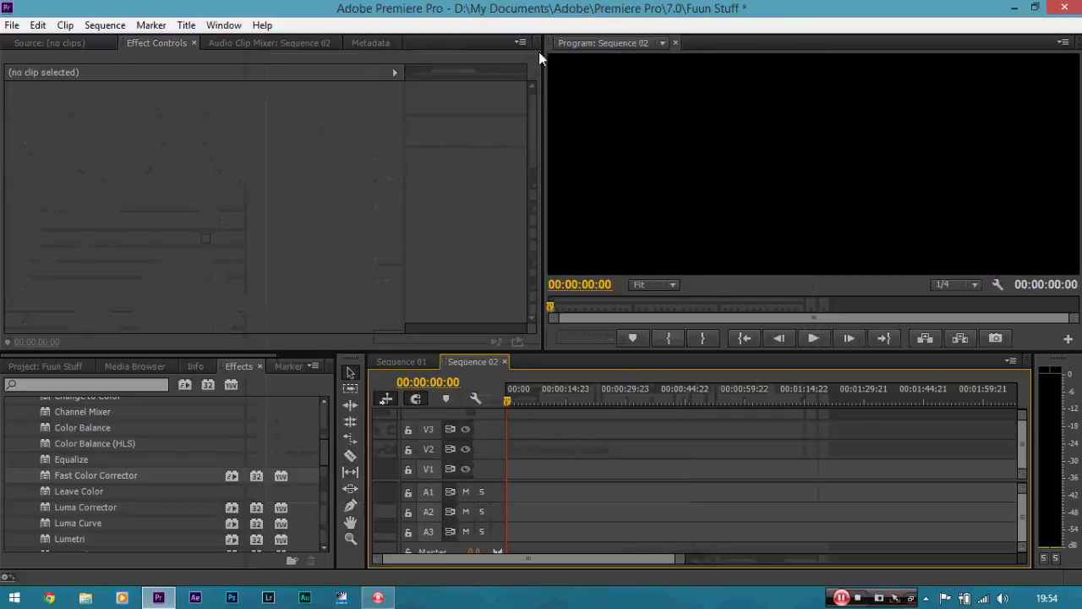
pyautogui.click(416, 362)
pyautogui.click(470, 361)
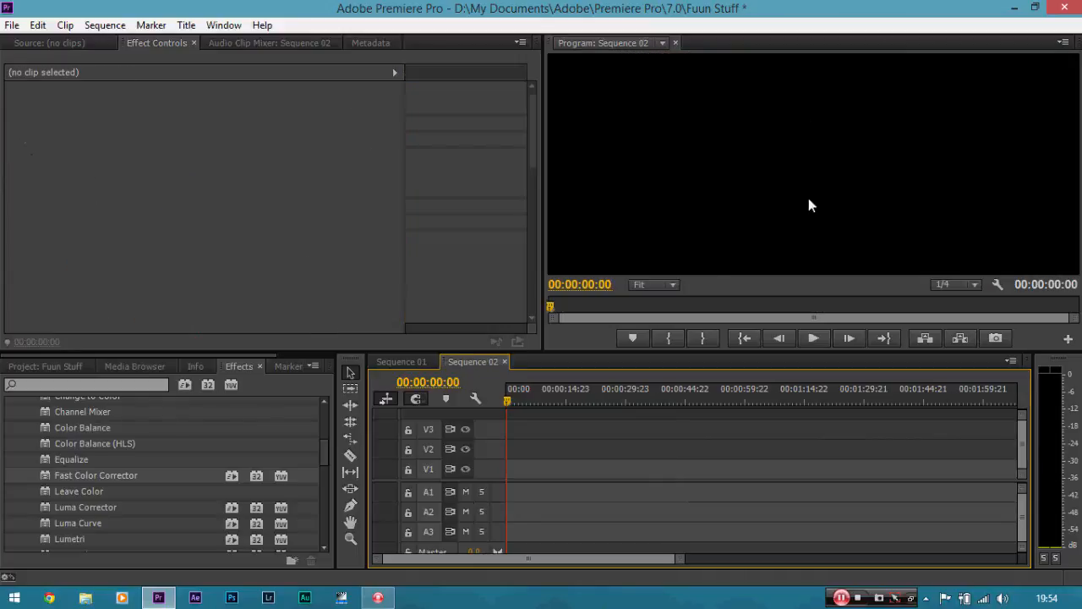
# Copy the graded _DSC5689.MOV clip from Sequence 01 and paste it at the start of Sequence 02
pyautogui.click(413, 362)
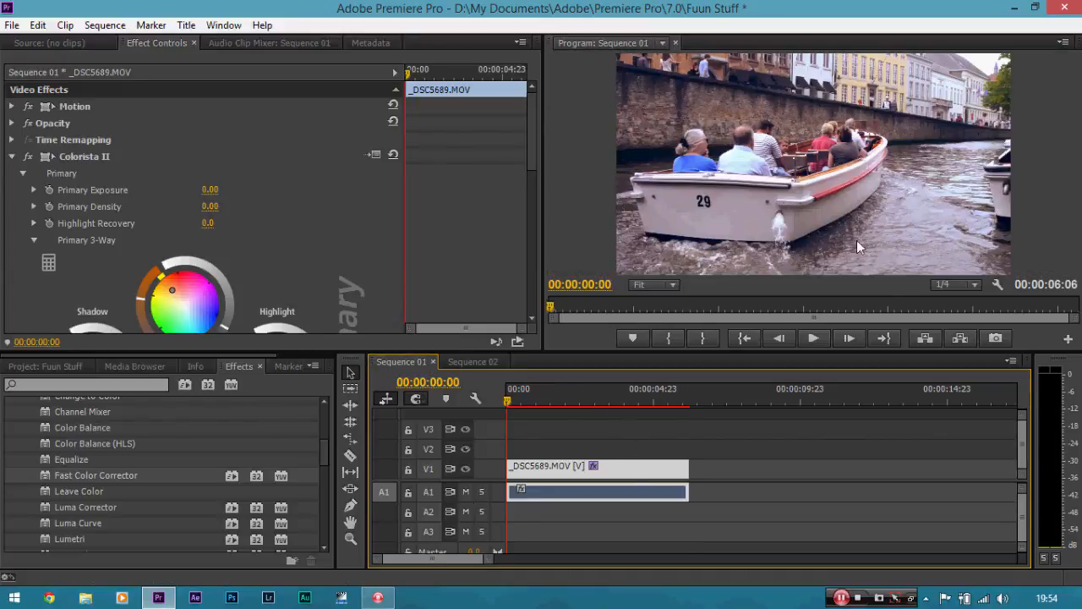
pyautogui.rightClick(651, 472)
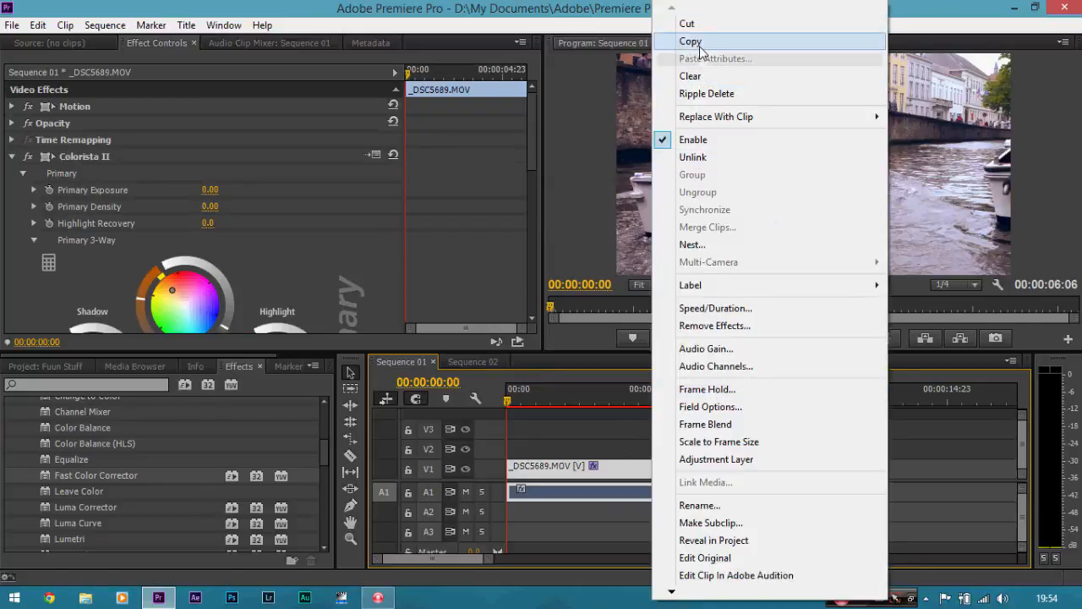
pyautogui.click(689, 40)
pyautogui.moveTo(533, 112)
pyautogui.mouseDown()
pyautogui.moveTo(524, 262)
pyautogui.moveTo(525, 115)
pyautogui.mouseUp()
pyautogui.click(492, 366)
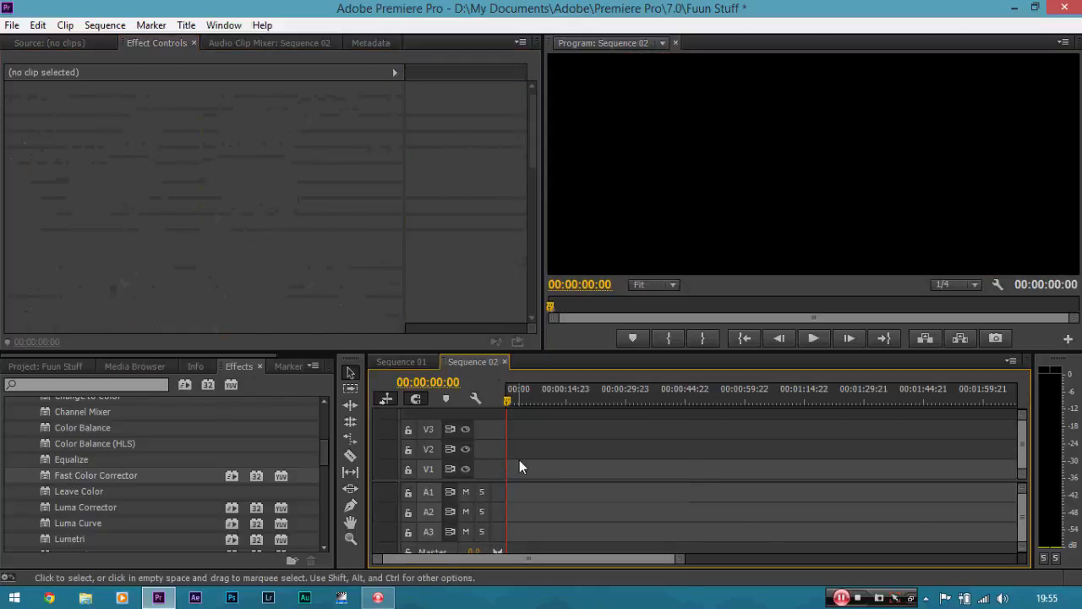
pyautogui.hotkey('ctrl', 'v')
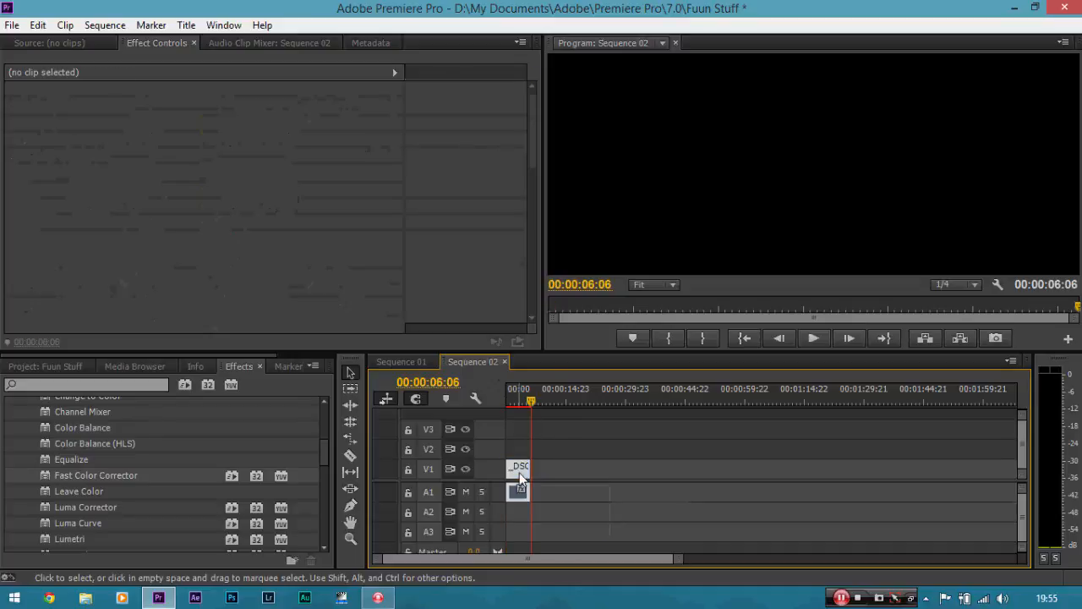
# Briefly play the pasted clip from the start of Sequence 02 to check the widescreen framing
pyautogui.moveTo(527, 394); pyautogui.dragTo(507, 401)
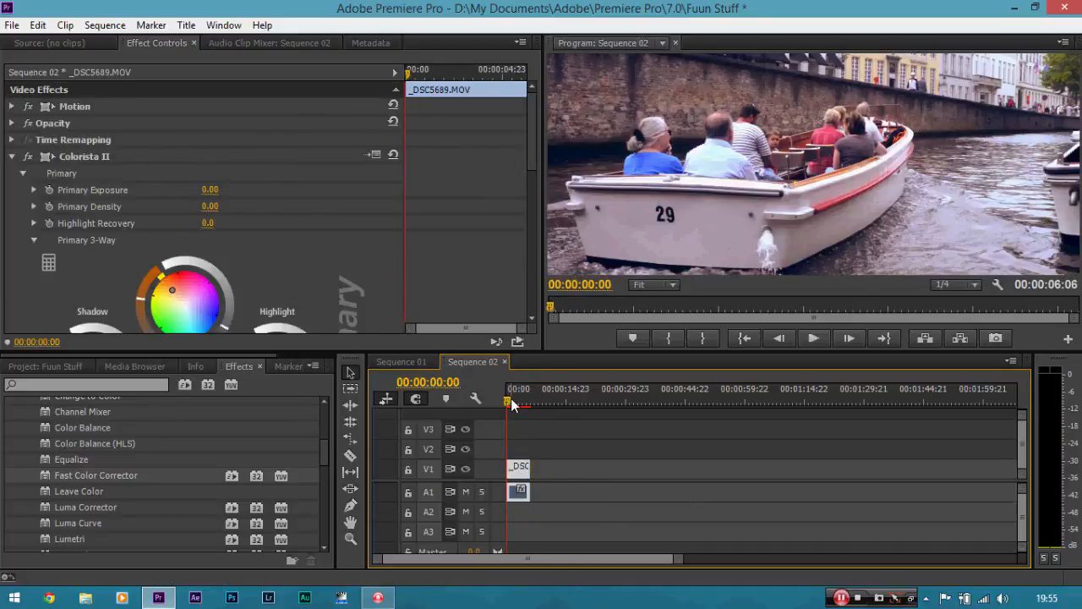
pyautogui.press('=')
pyautogui.press('=')
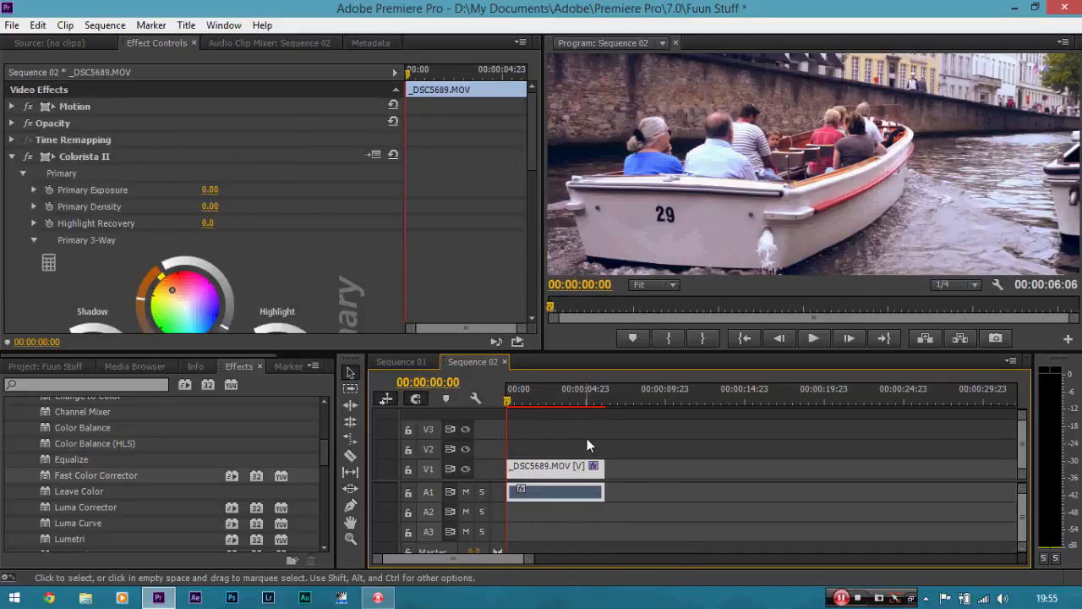
pyautogui.press('space')
pyautogui.press('space')
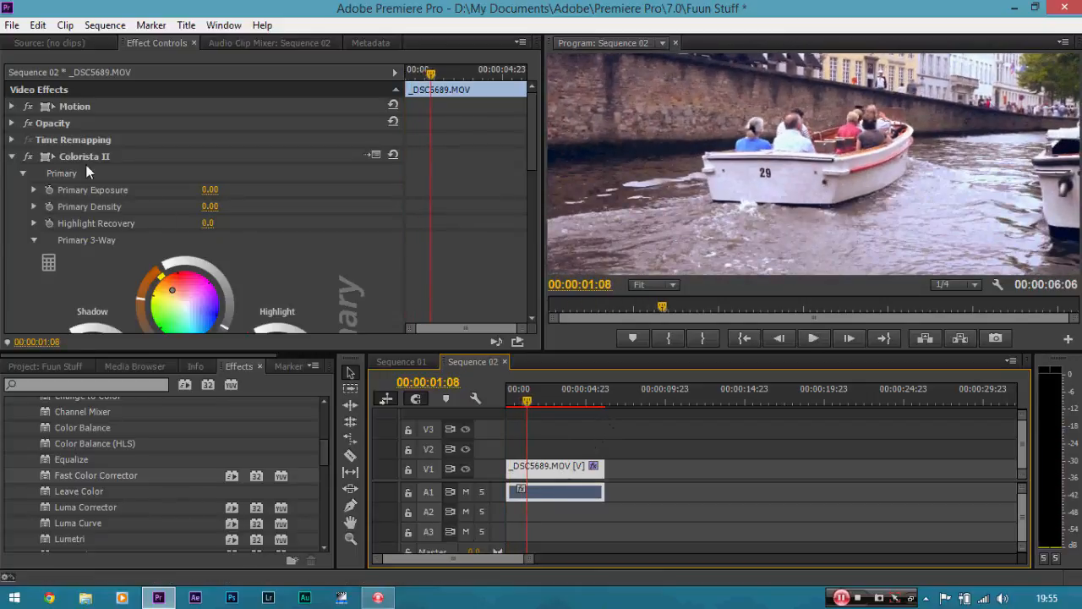
# Reframe the clip in Sequence 02 by setting its vertical Motion position to 513
pyautogui.click(13, 106)
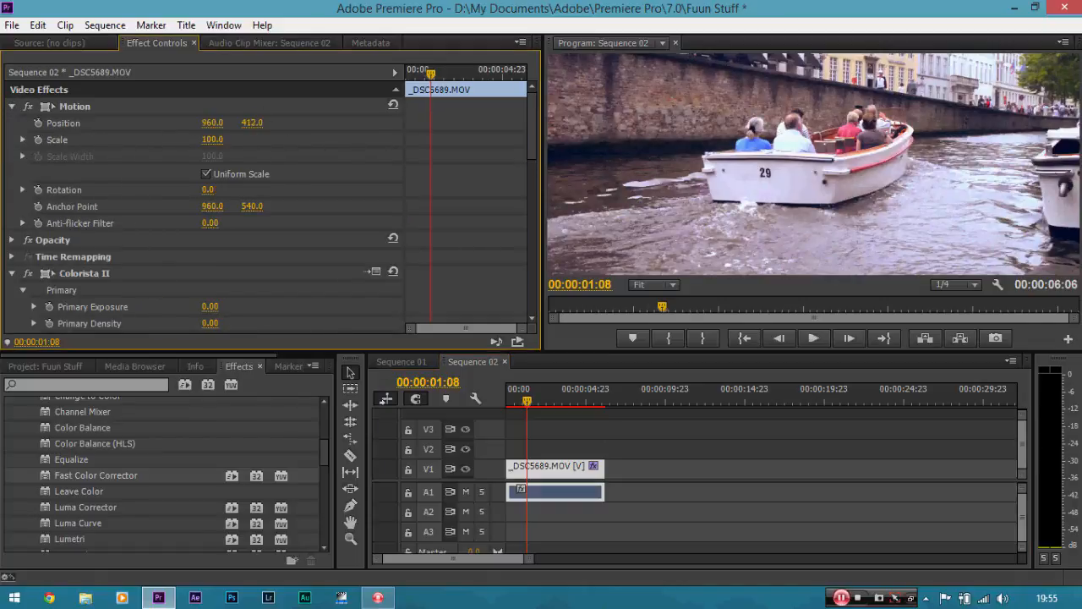
pyautogui.moveTo(252, 122); pyautogui.dragTo(348, 121)
pyautogui.click(581, 463)
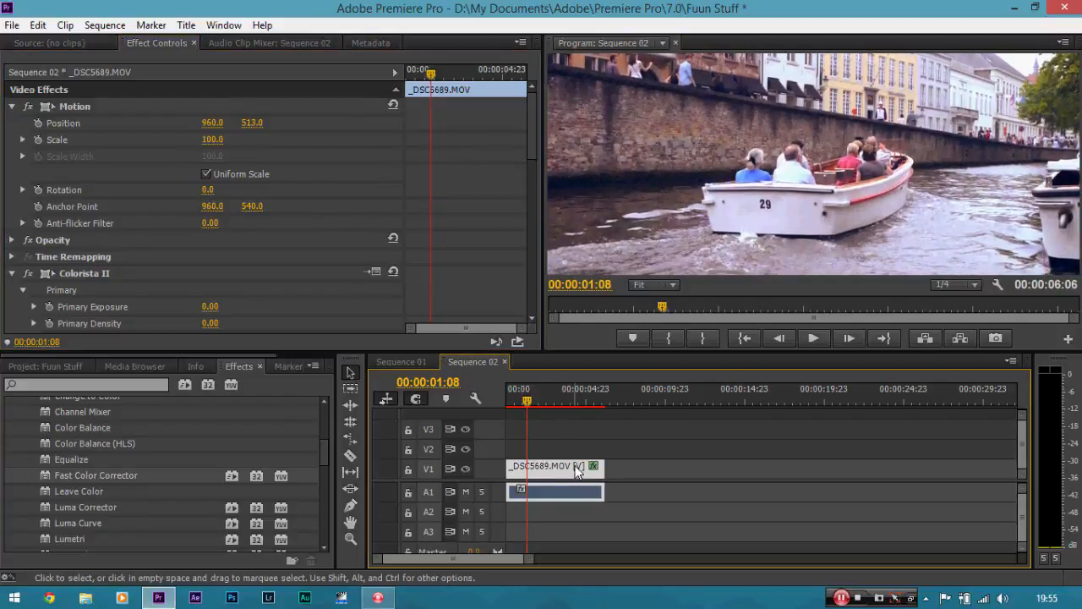
# Inspect the boat's number at 150% preview zoom to check the image quality
pyautogui.click(671, 284)
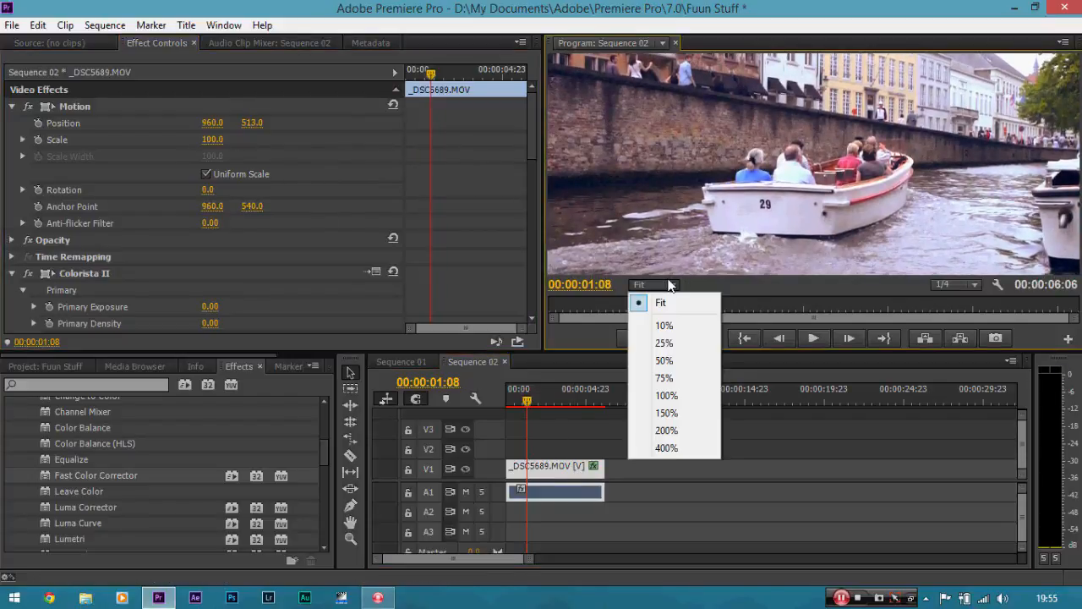
pyautogui.click(675, 411)
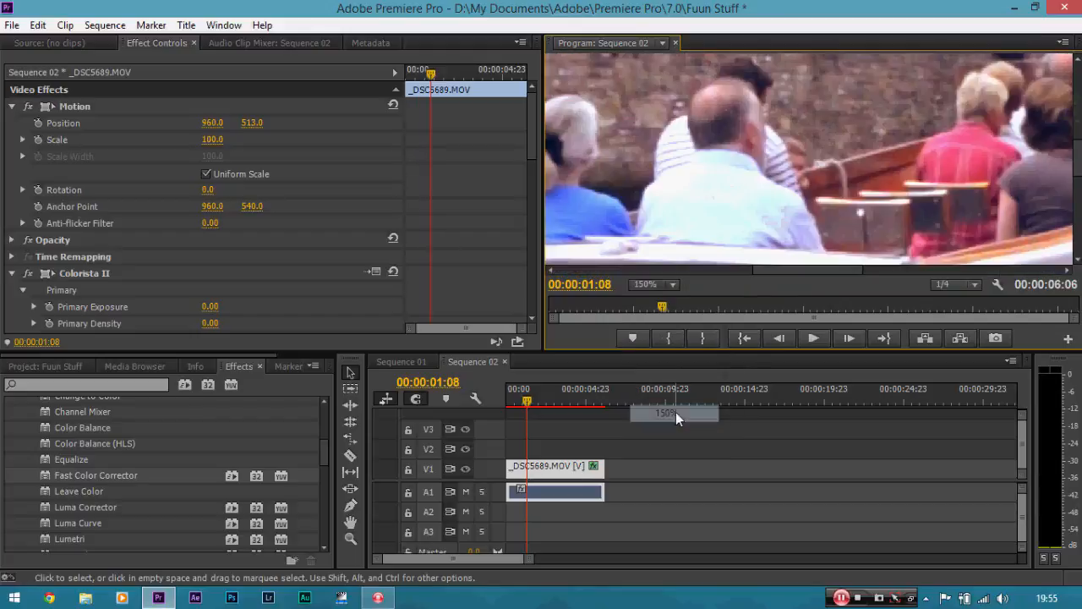
pyautogui.press('h')
pyautogui.moveTo(806, 254); pyautogui.dragTo(950, 103)
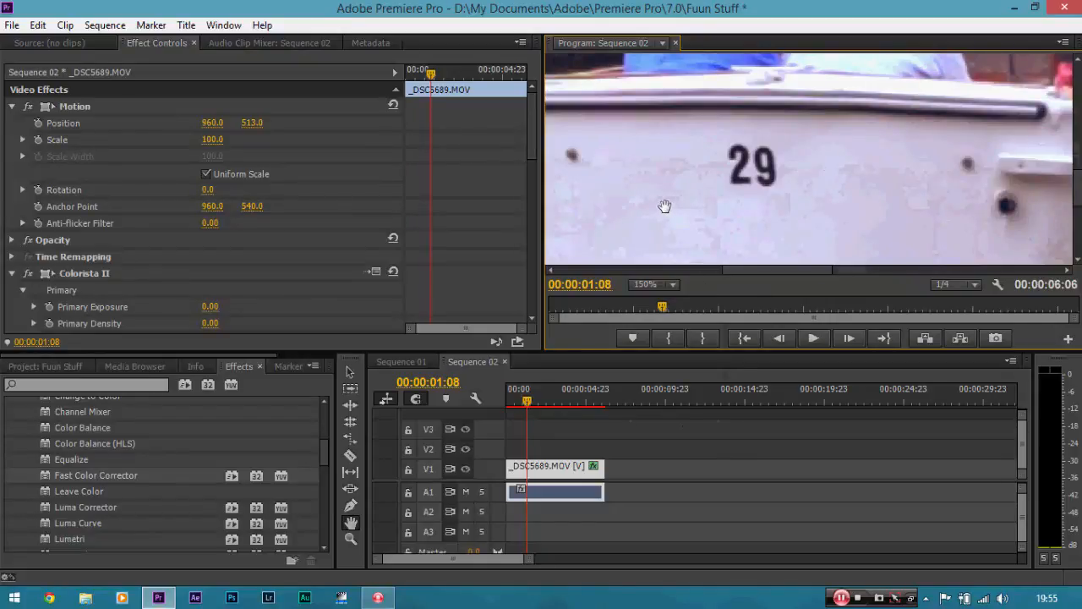
# Find the Sharpen video effect by searching the effects for "shar" and apply it to the _DSC5689.MOV clip
pyautogui.click(131, 385)
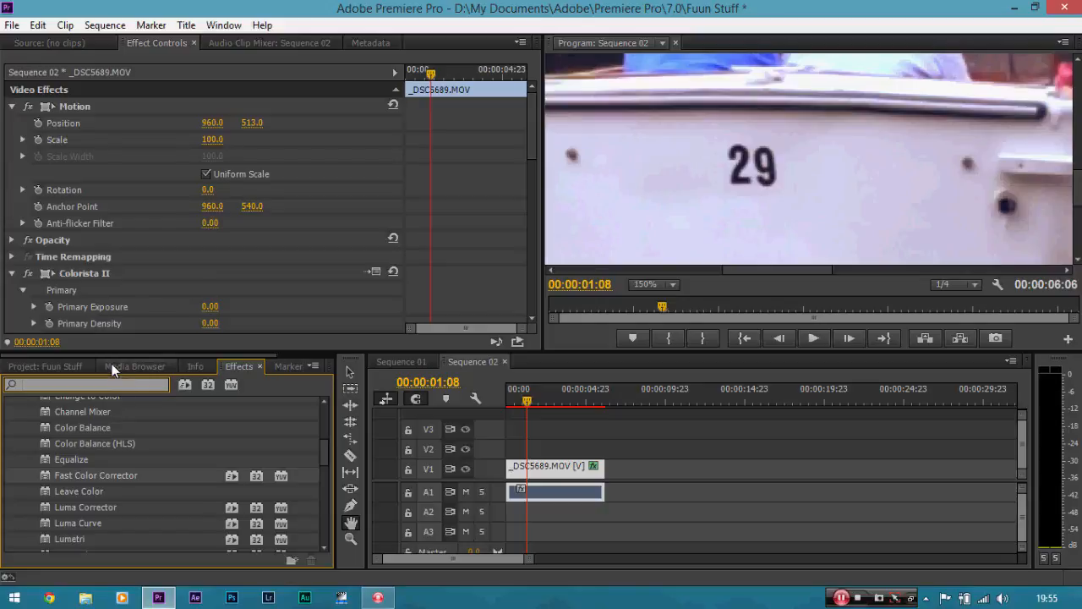
pyautogui.write('s')
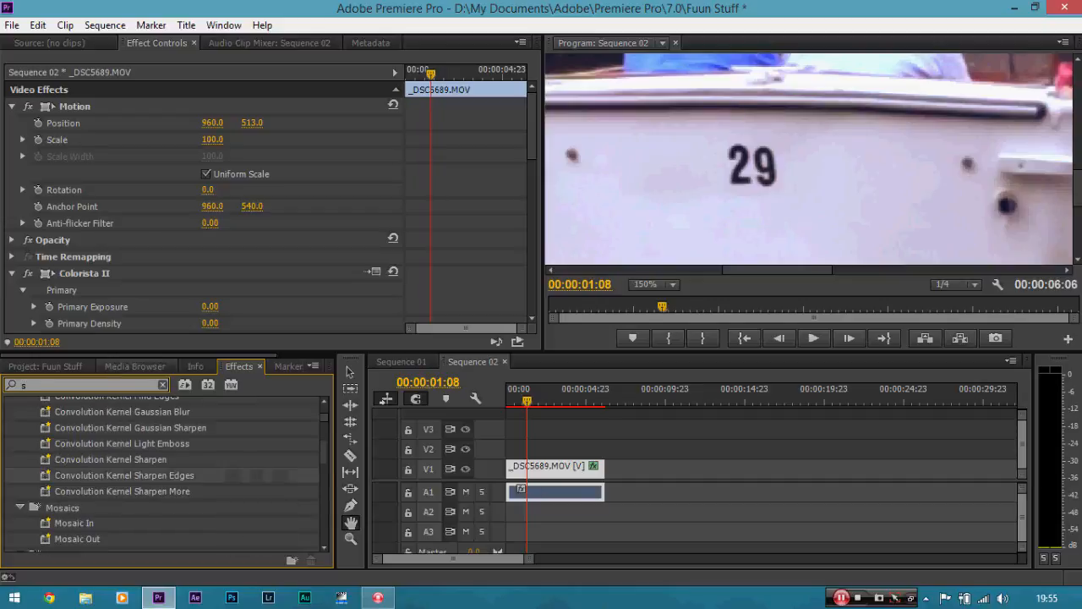
pyautogui.write('har')
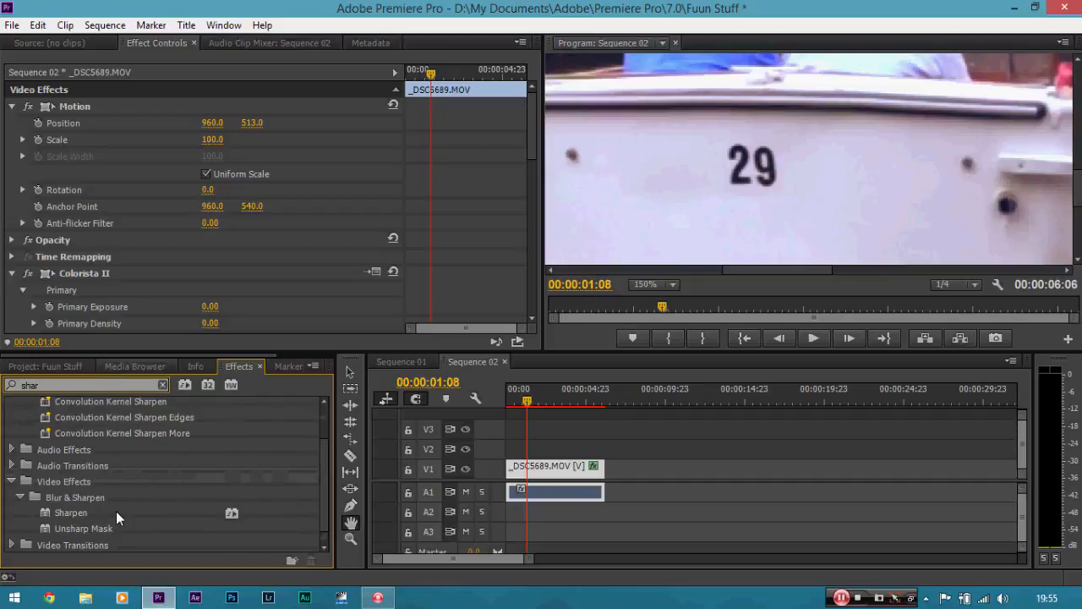
pyautogui.click(80, 511)
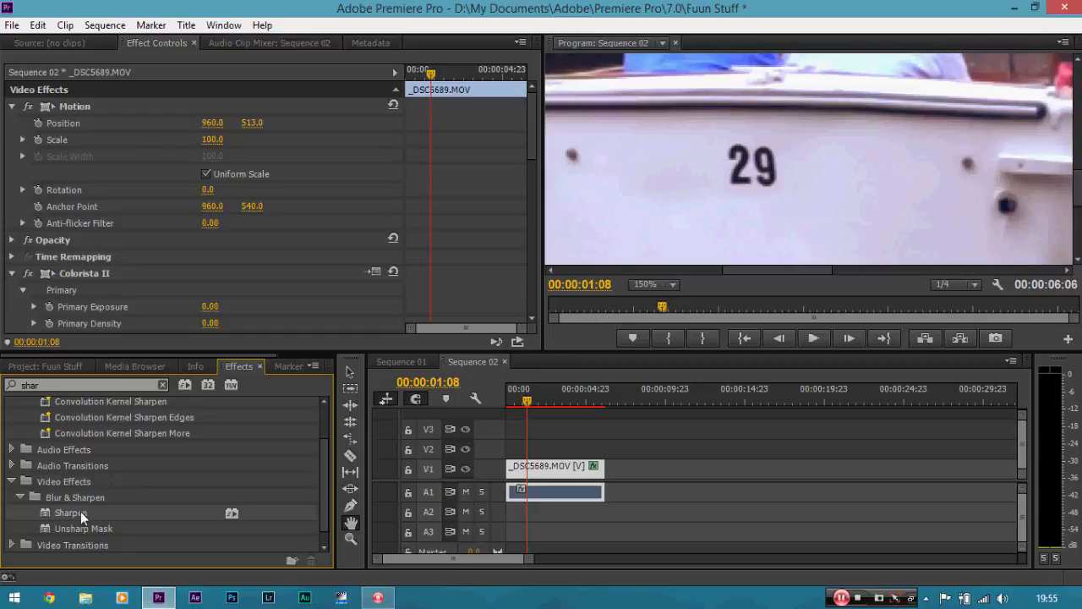
pyautogui.moveTo(80, 511); pyautogui.dragTo(524, 295)
# Set the clip's Sharpen Amount to 20
pyautogui.click(204, 257)
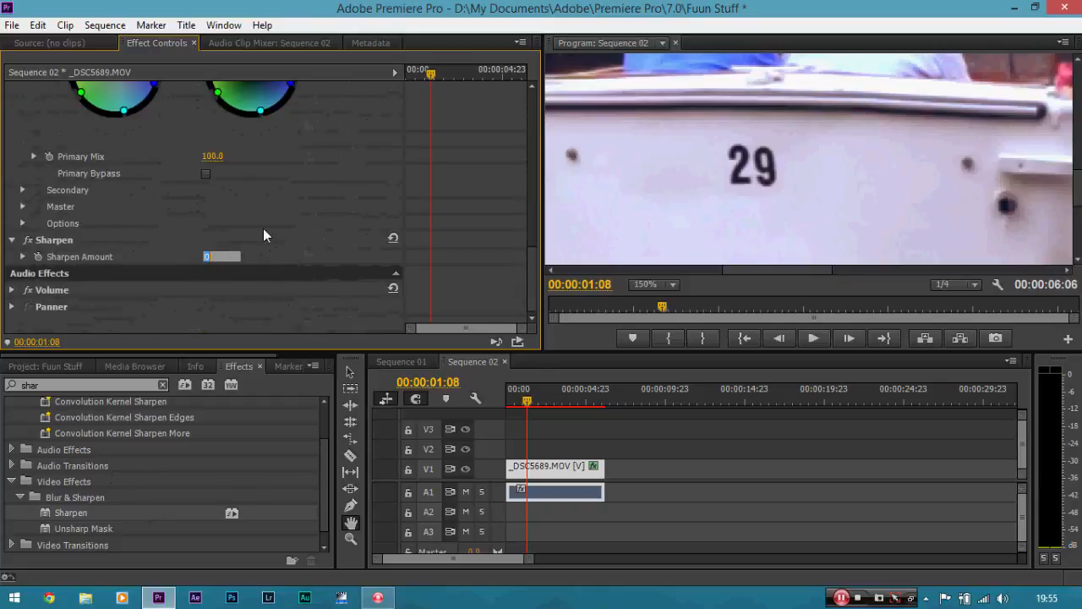
pyautogui.click(263, 229)
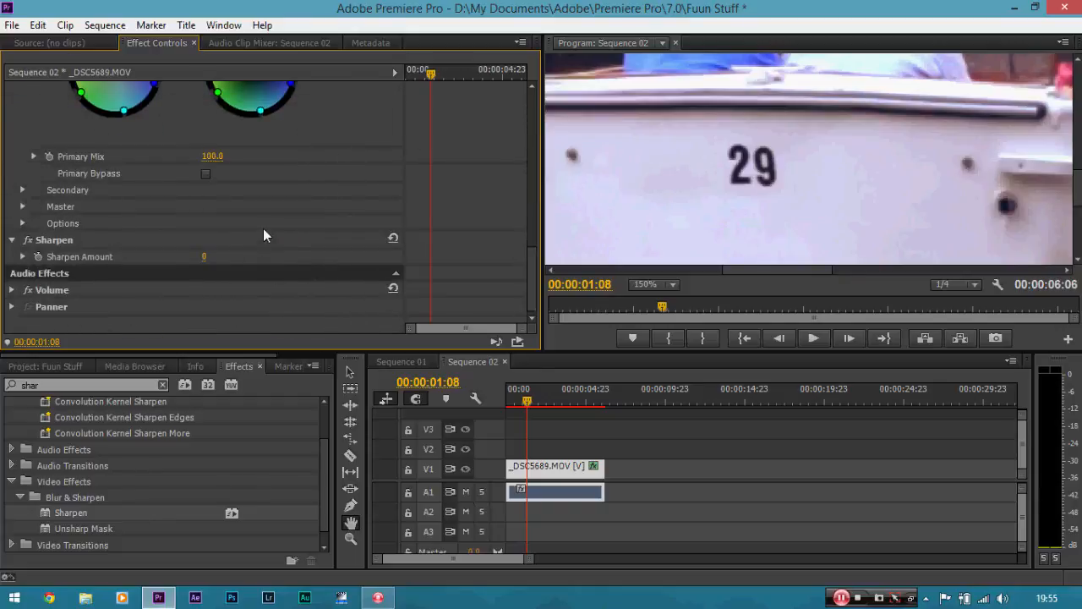
pyautogui.click(205, 257)
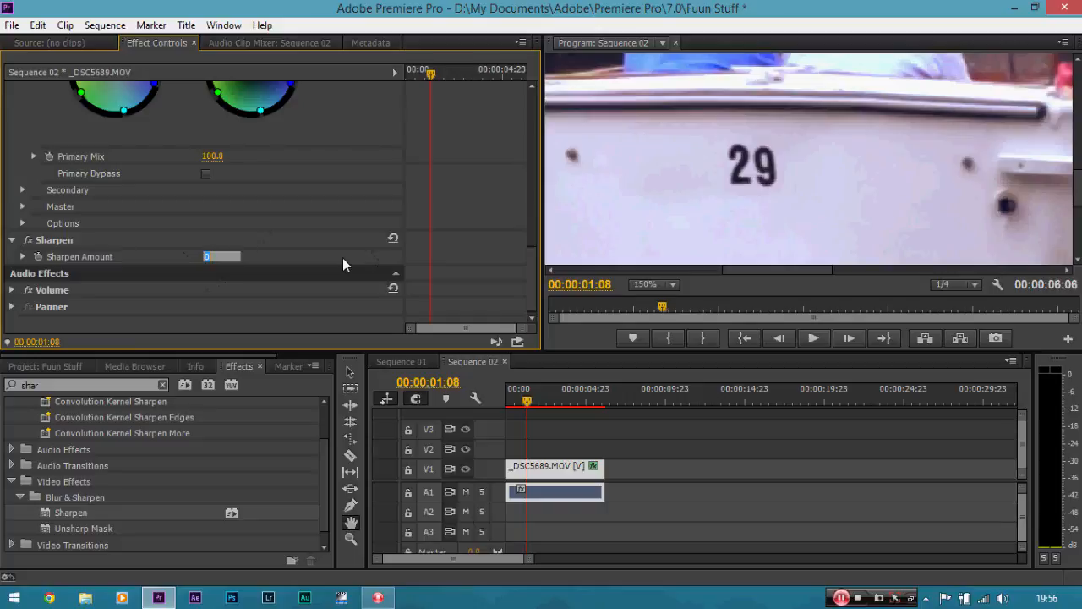
pyautogui.write('20')
pyautogui.press('Return')
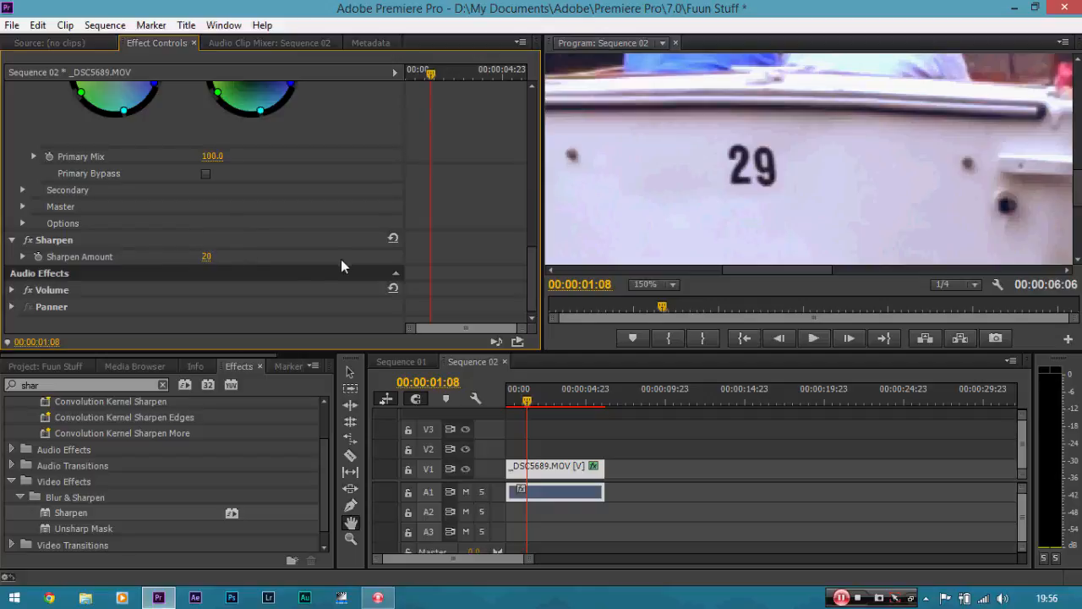
# Switch the Sharpen and Colorista II effects off and back on, one after the other, to compare the picture with and without them
pyautogui.click(28, 240)
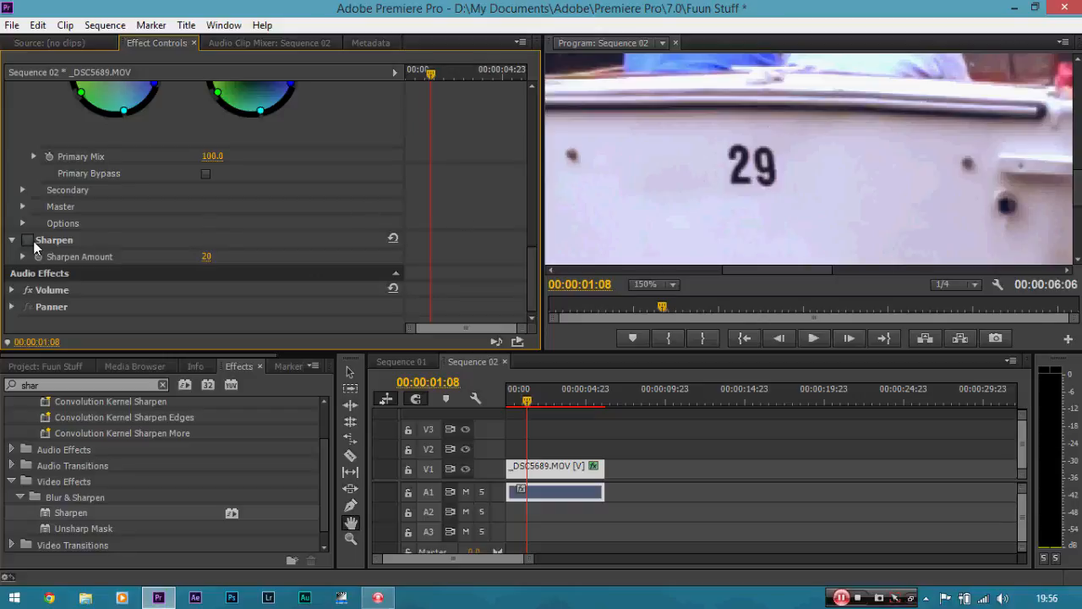
pyautogui.click(28, 240)
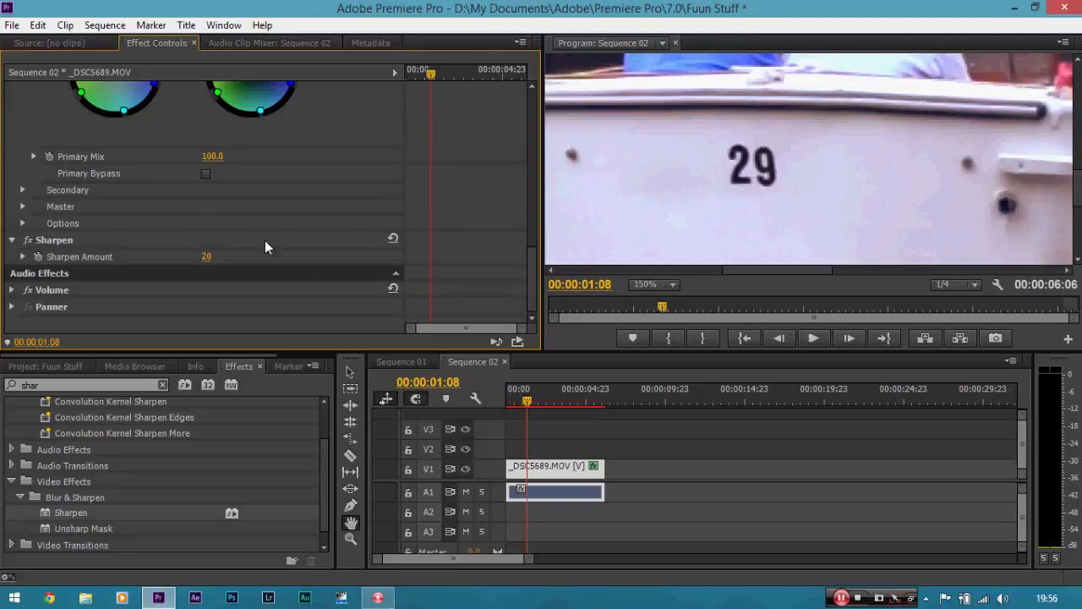
pyautogui.moveTo(529, 270); pyautogui.dragTo(536, 202)
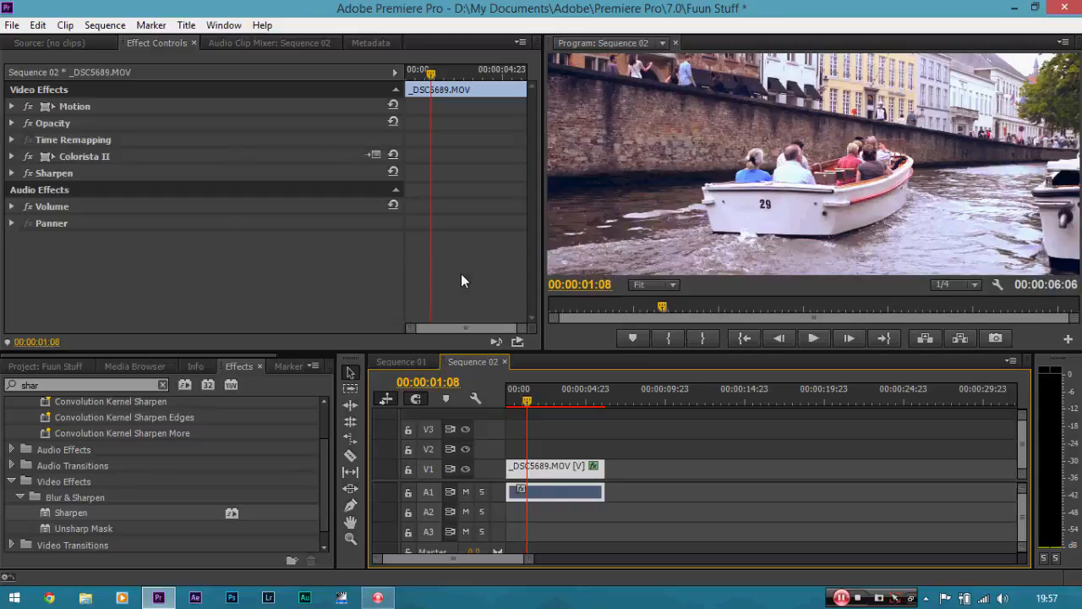
pyautogui.click(29, 155)
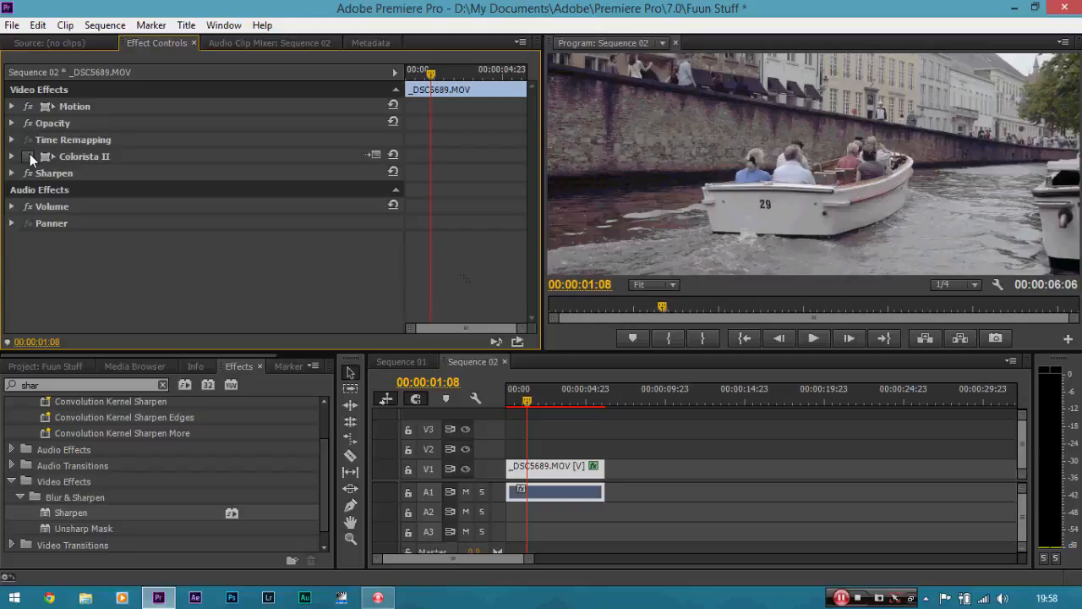
pyautogui.click(28, 156)
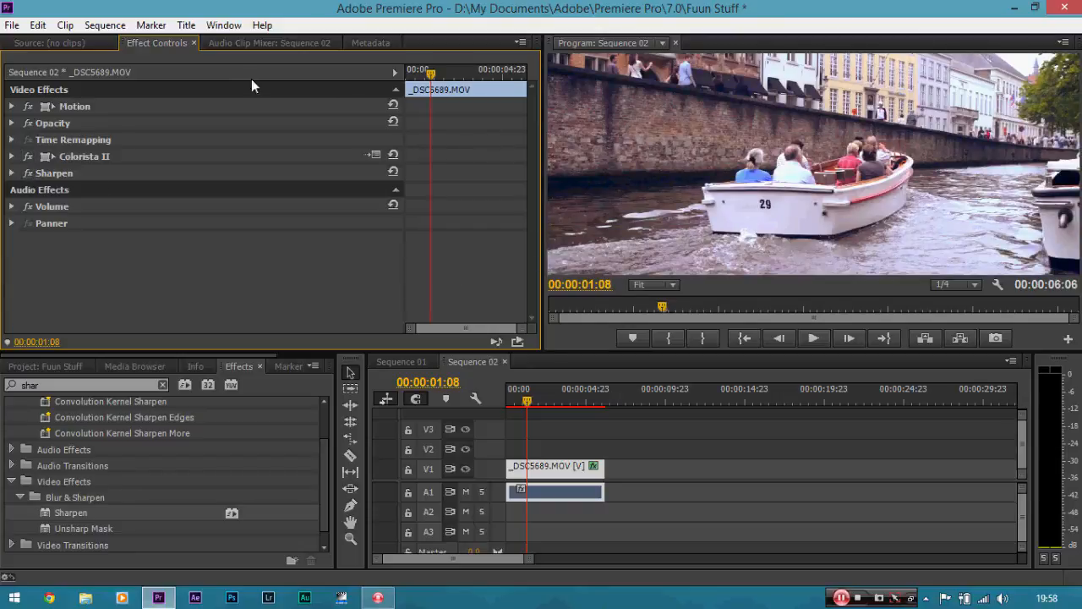
# Open the media export settings for Sequence 02 with its timeline active
pyautogui.click(5, 28)
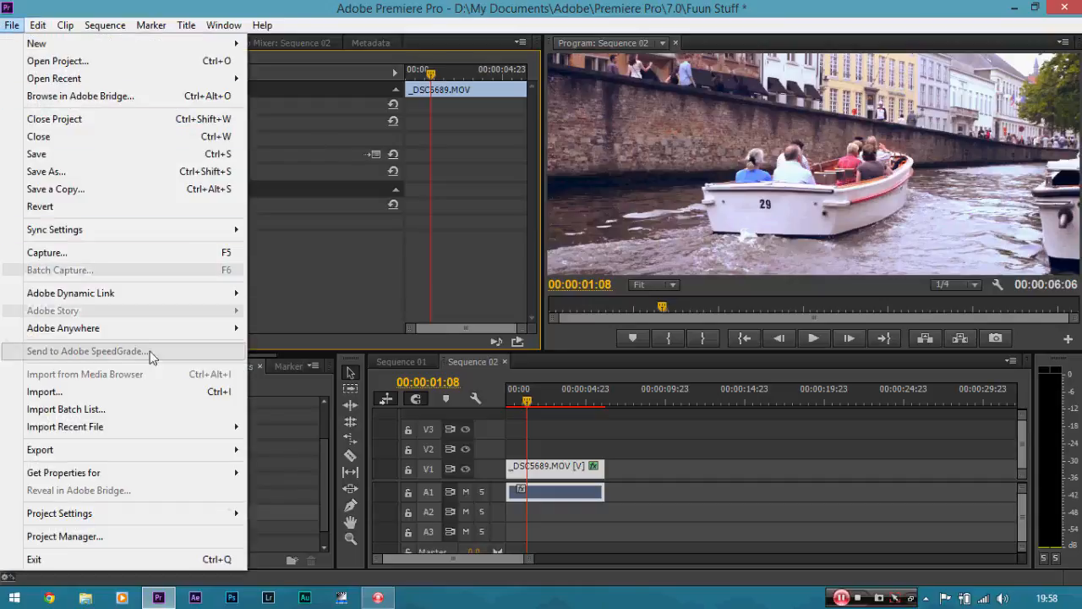
pyautogui.moveTo(117, 454)
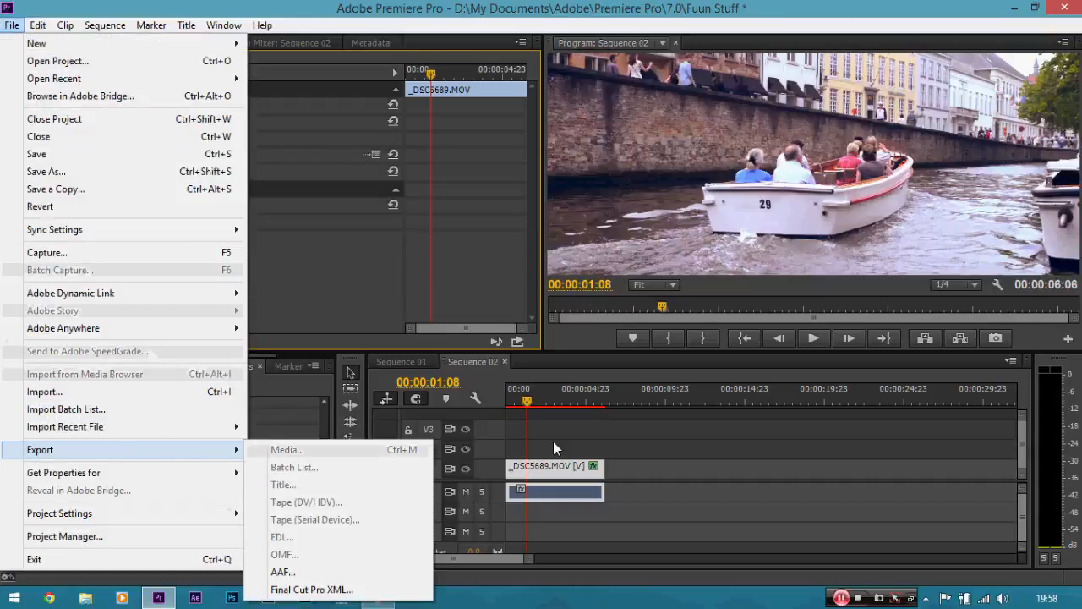
pyautogui.click(540, 469)
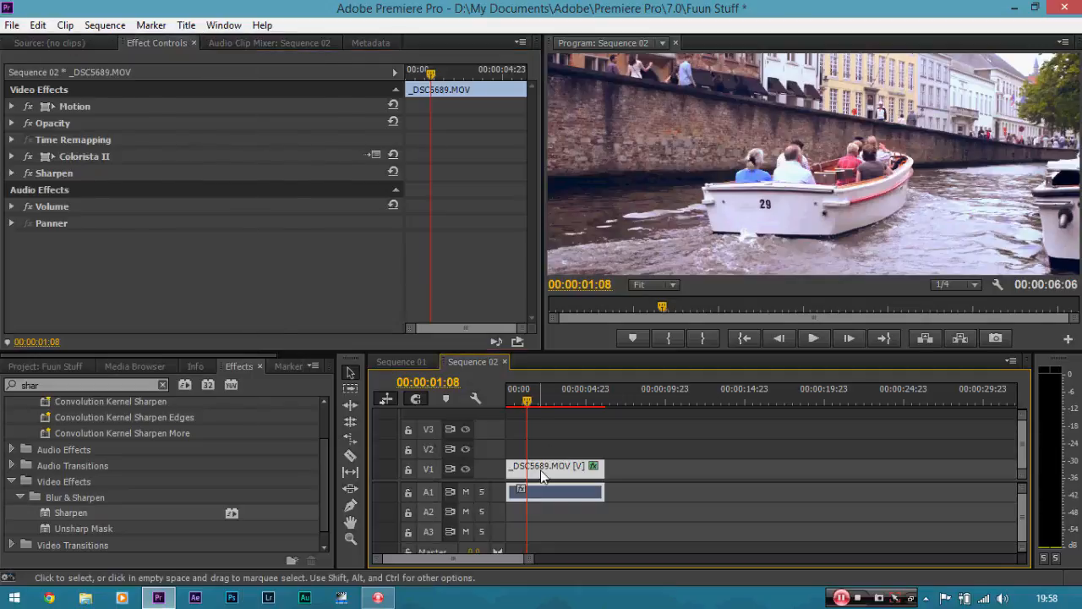
pyautogui.click(12, 25)
pyautogui.moveTo(150, 455)
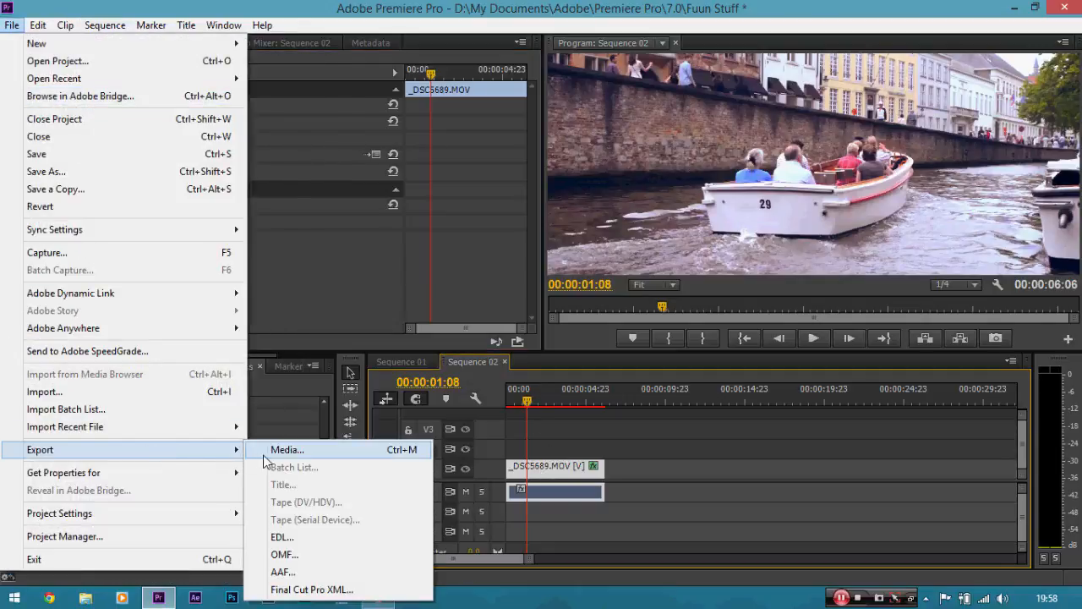
pyautogui.click(267, 450)
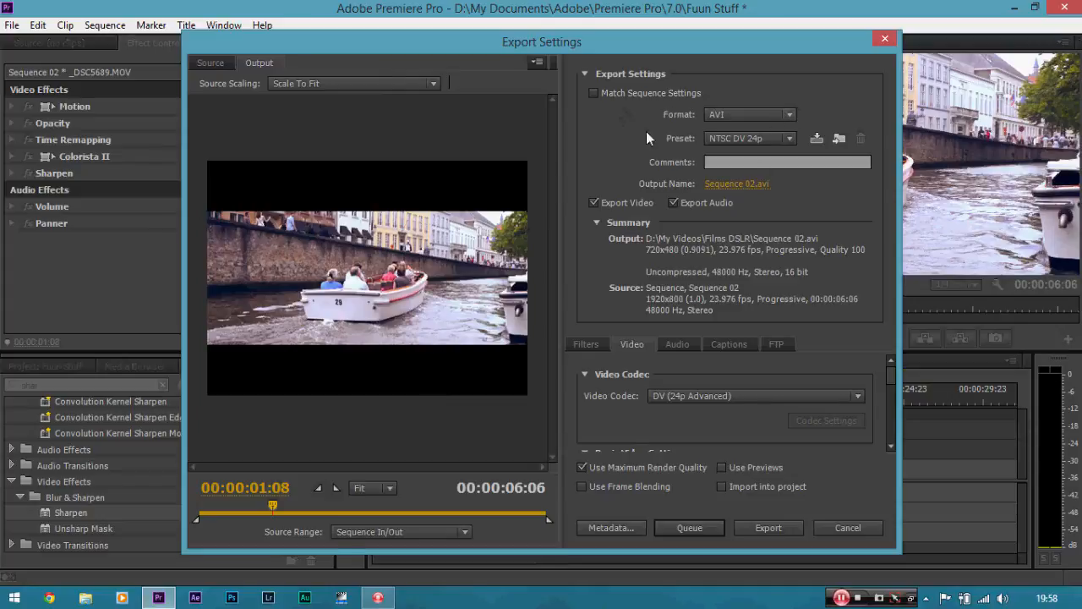
# Set the export format to H.264 with the Match Source - High bitrate preset
pyautogui.click(749, 113)
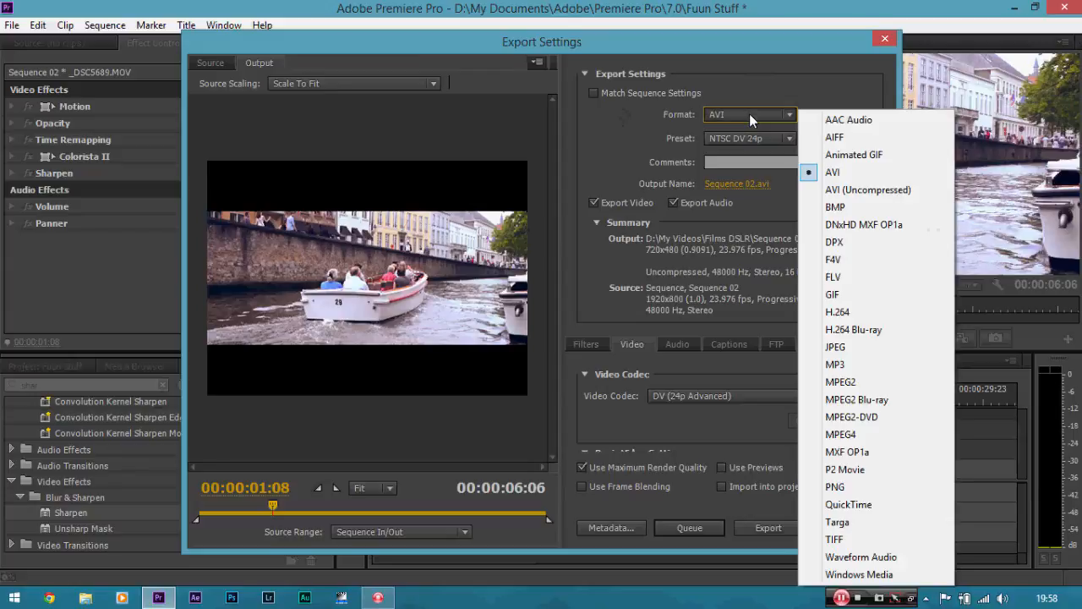
pyautogui.click(837, 311)
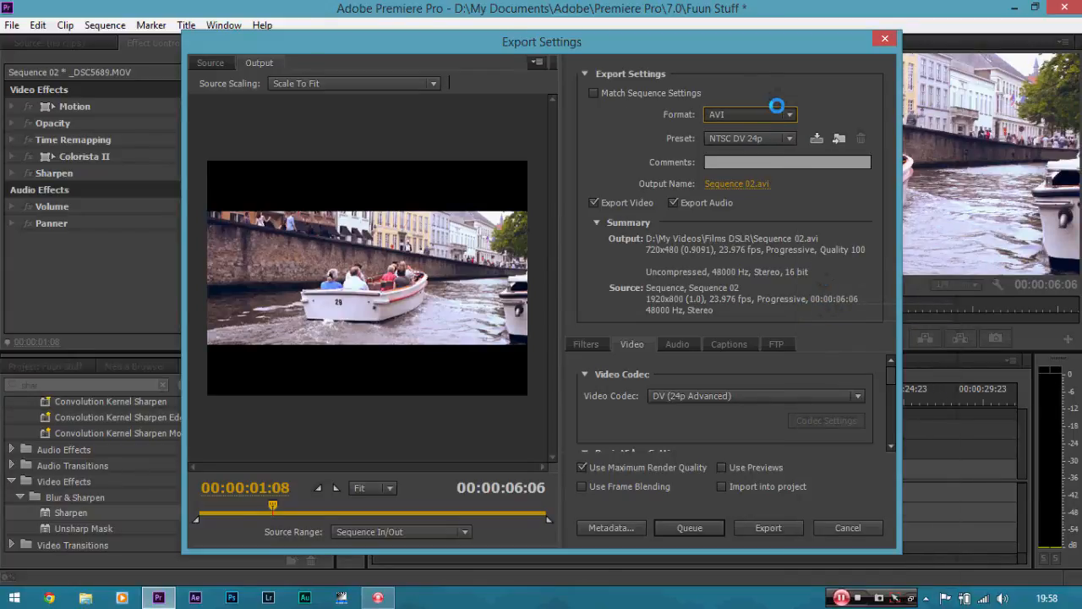
pyautogui.press('Escape')
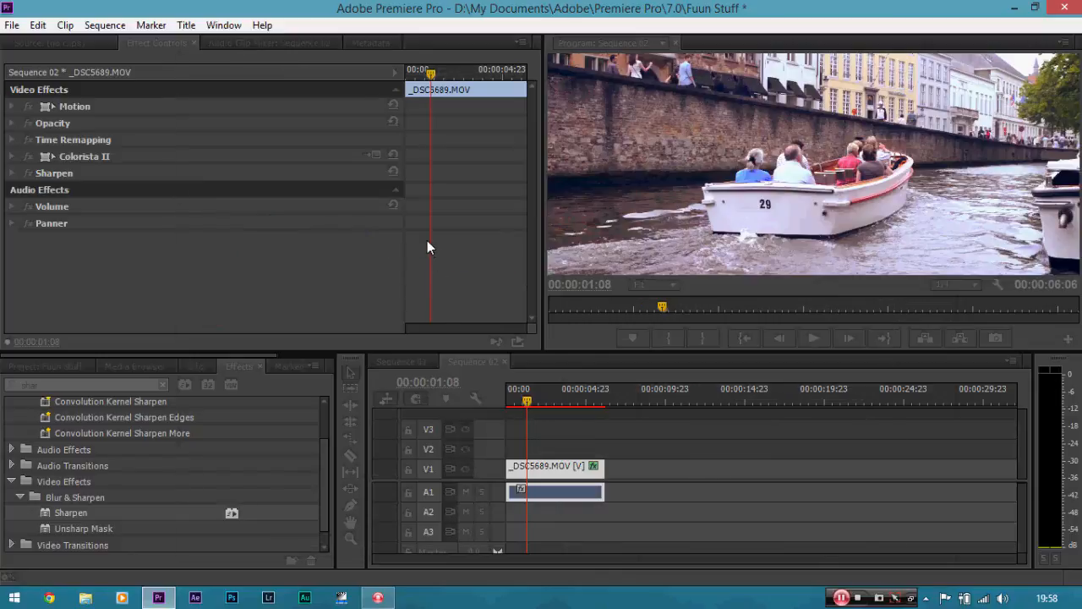
pyautogui.hotkey('ctrl', 'm')
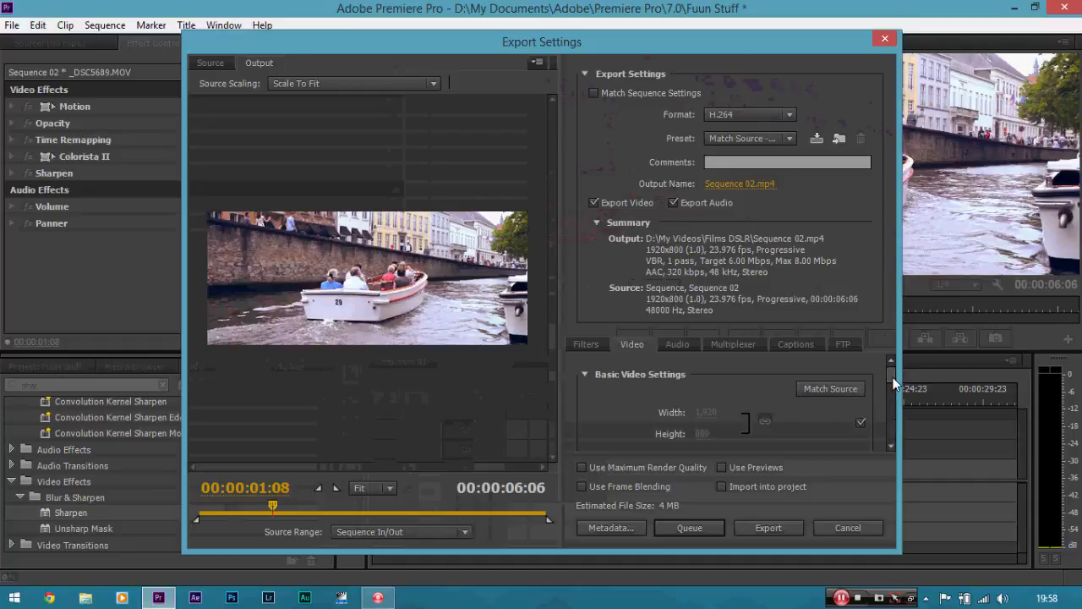
pyautogui.click(769, 116)
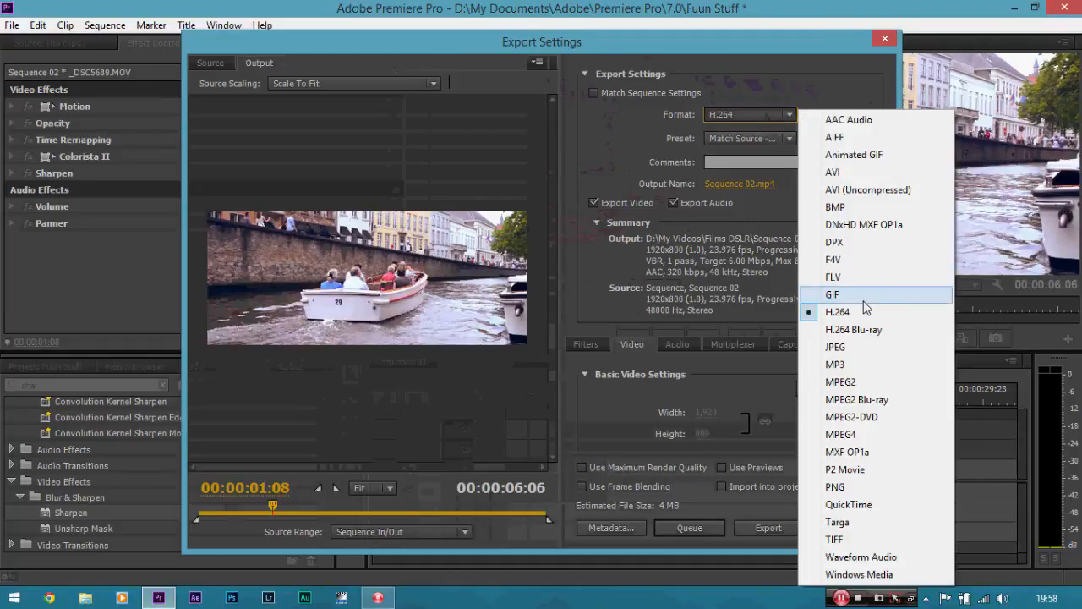
pyautogui.click(757, 141)
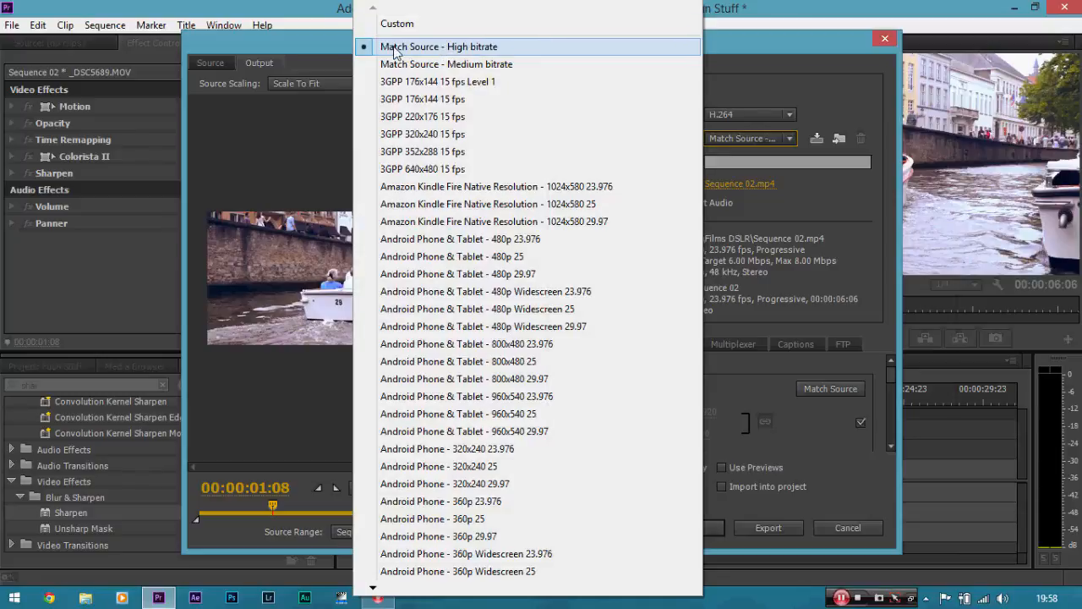
pyautogui.click(458, 53)
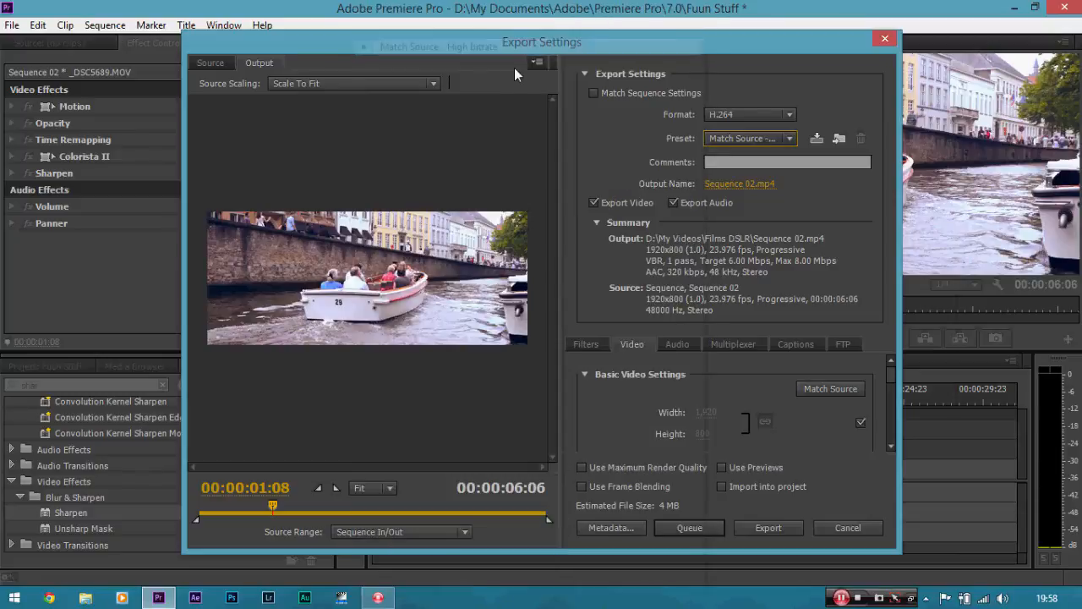
# Set the export's target bitrate to 20 Mbps in the video bitrate settings
pyautogui.moveTo(895, 378)
pyautogui.mouseDown()
pyautogui.moveTo(894, 416)
pyautogui.moveTo(891, 377)
pyautogui.mouseUp()
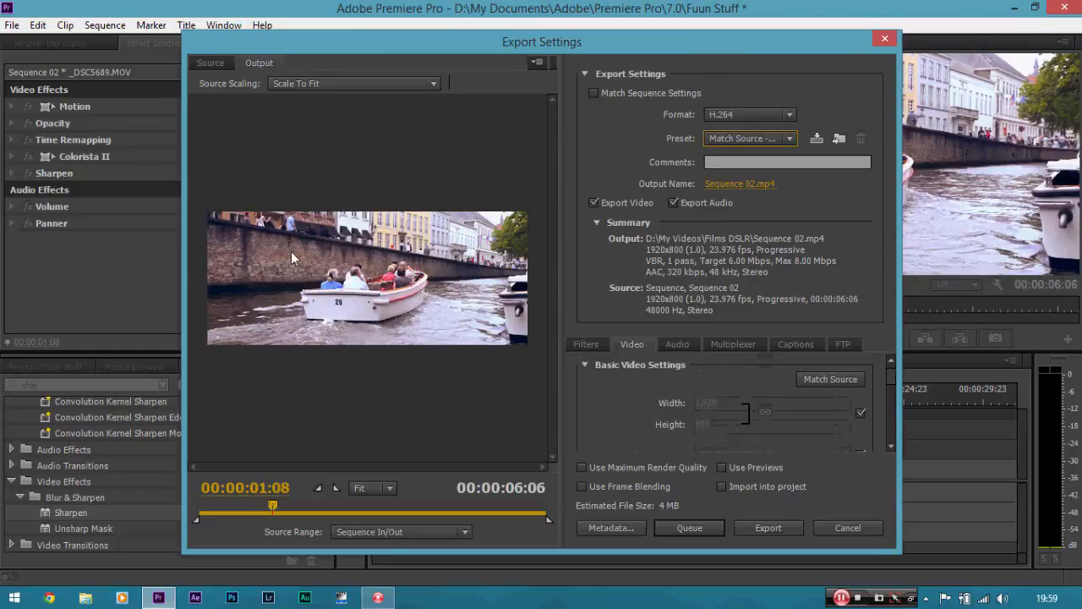
pyautogui.moveTo(898, 384); pyautogui.dragTo(890, 434)
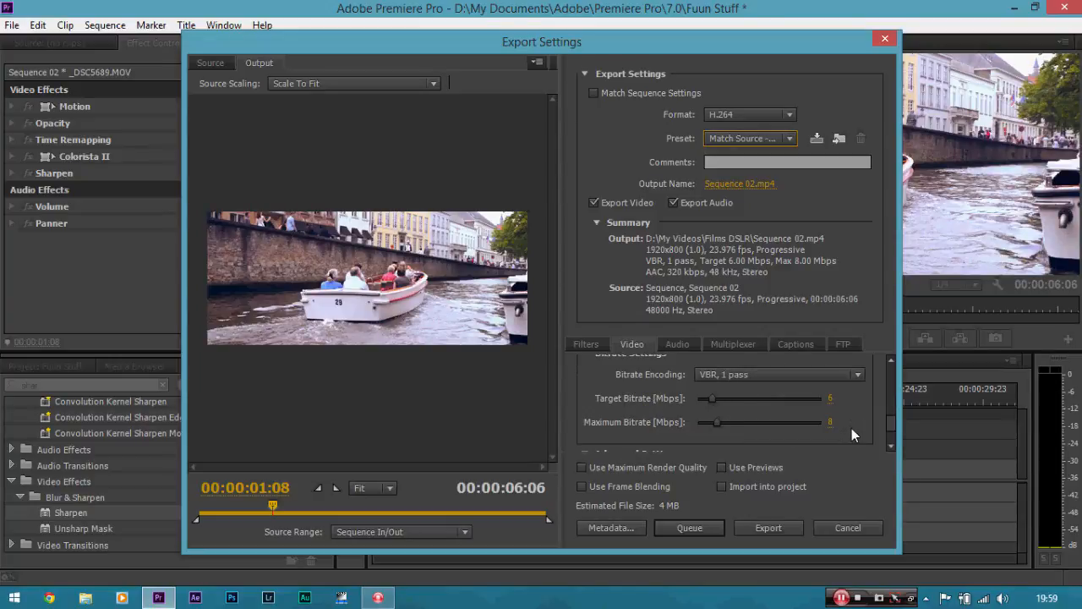
pyautogui.click(831, 398)
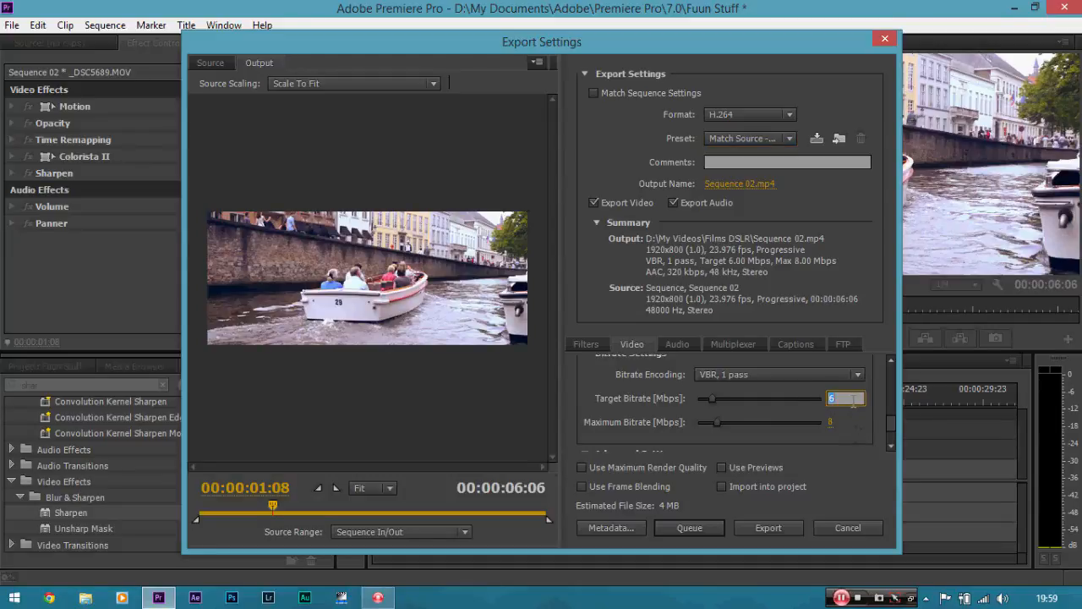
pyautogui.write('20')
pyautogui.press('Return')
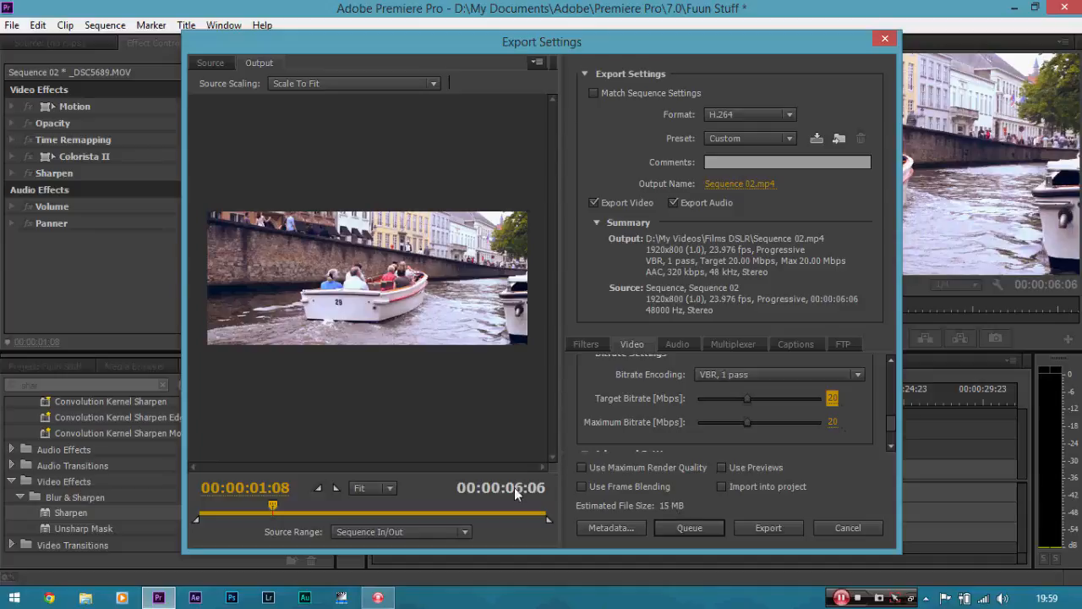
# Set both the target bitrate and the maximum bitrate of the export to 5 Mbps
pyautogui.click(832, 398)
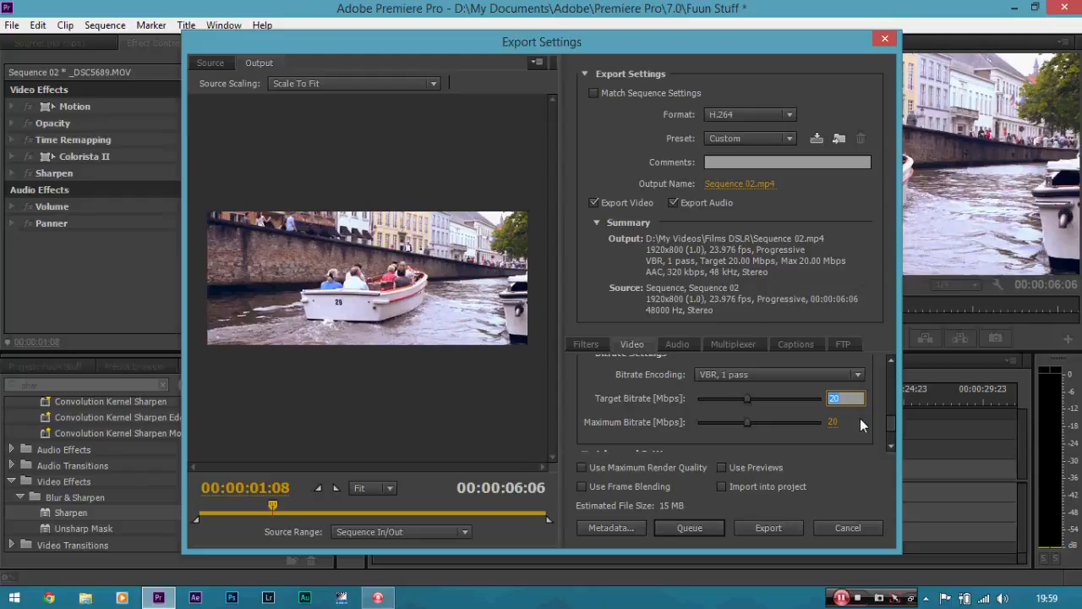
pyautogui.write('5')
pyautogui.press('Return')
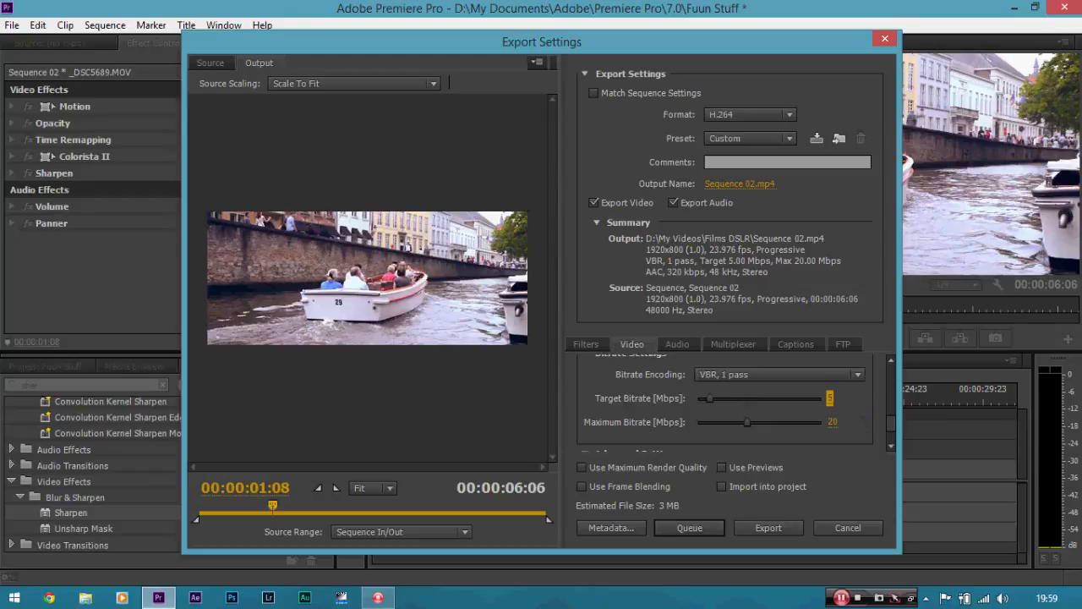
pyautogui.click(831, 421)
pyautogui.write('5')
pyautogui.press('Return')
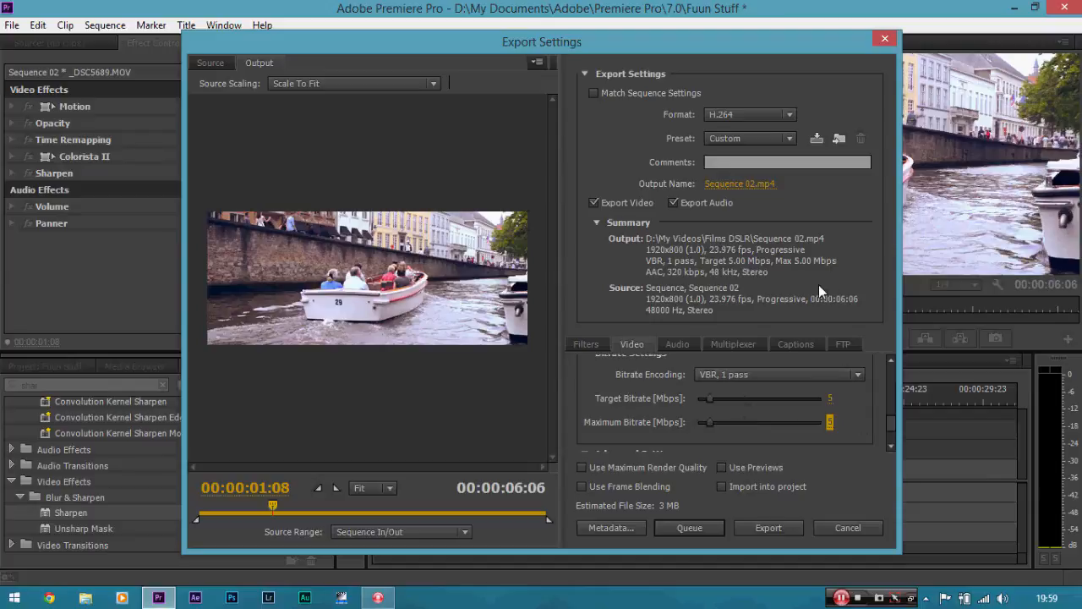